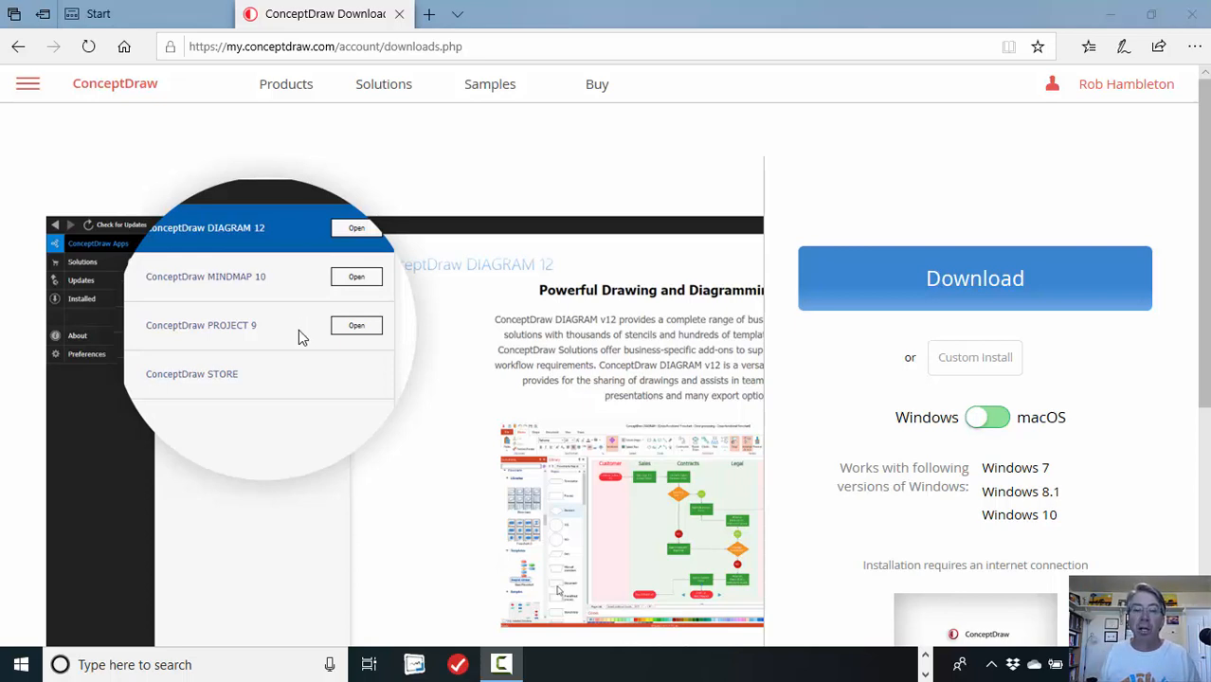
# Step: Launch ConceptDraw MINDMAP from the ConceptDraw Office folder of installed programs
pyautogui.click(925, 674)
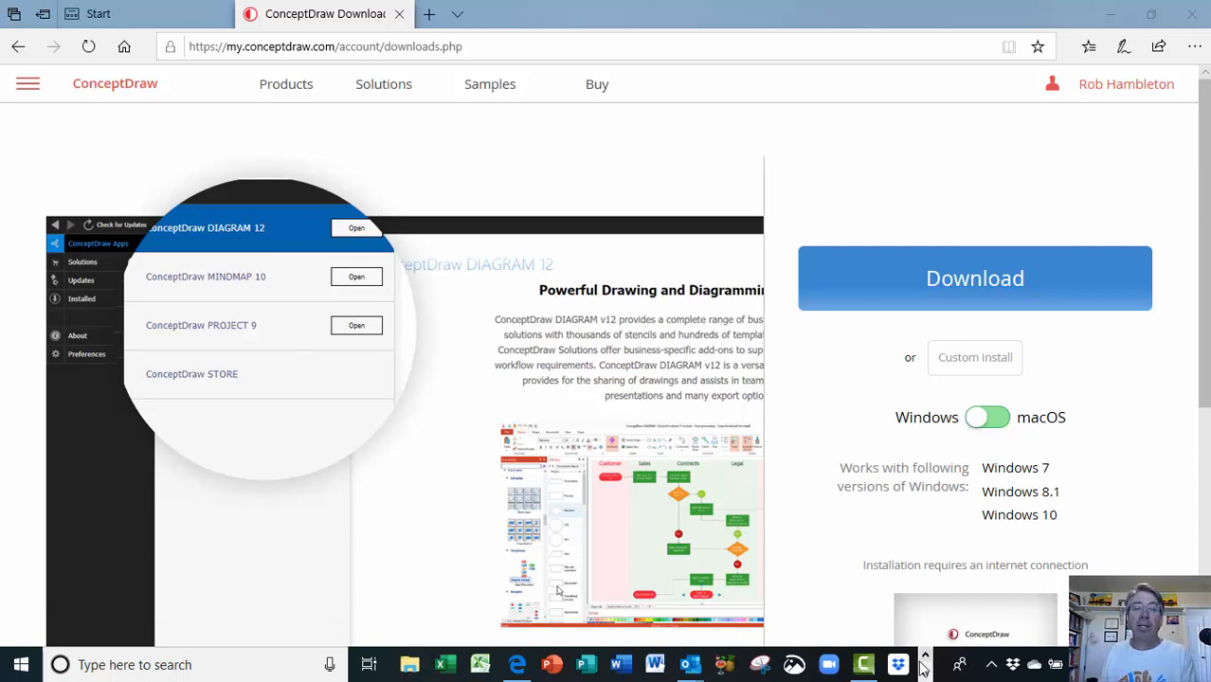
pyautogui.click(21, 668)
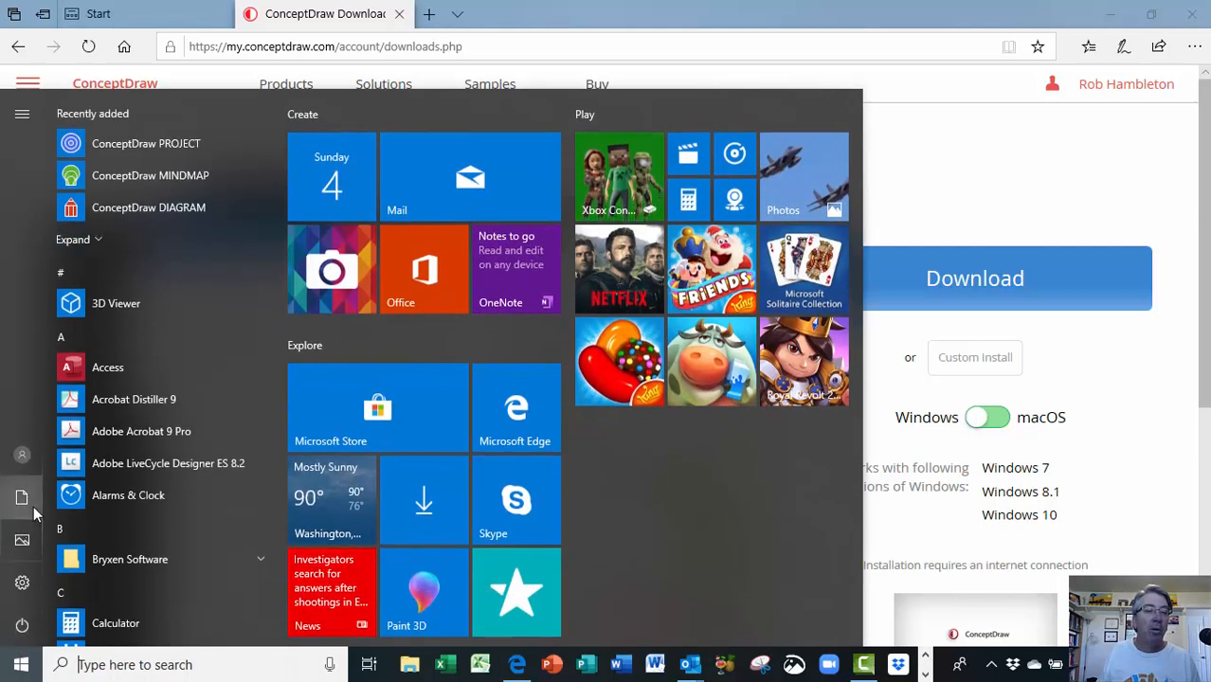
pyautogui.scroll(-5, 112, 502)
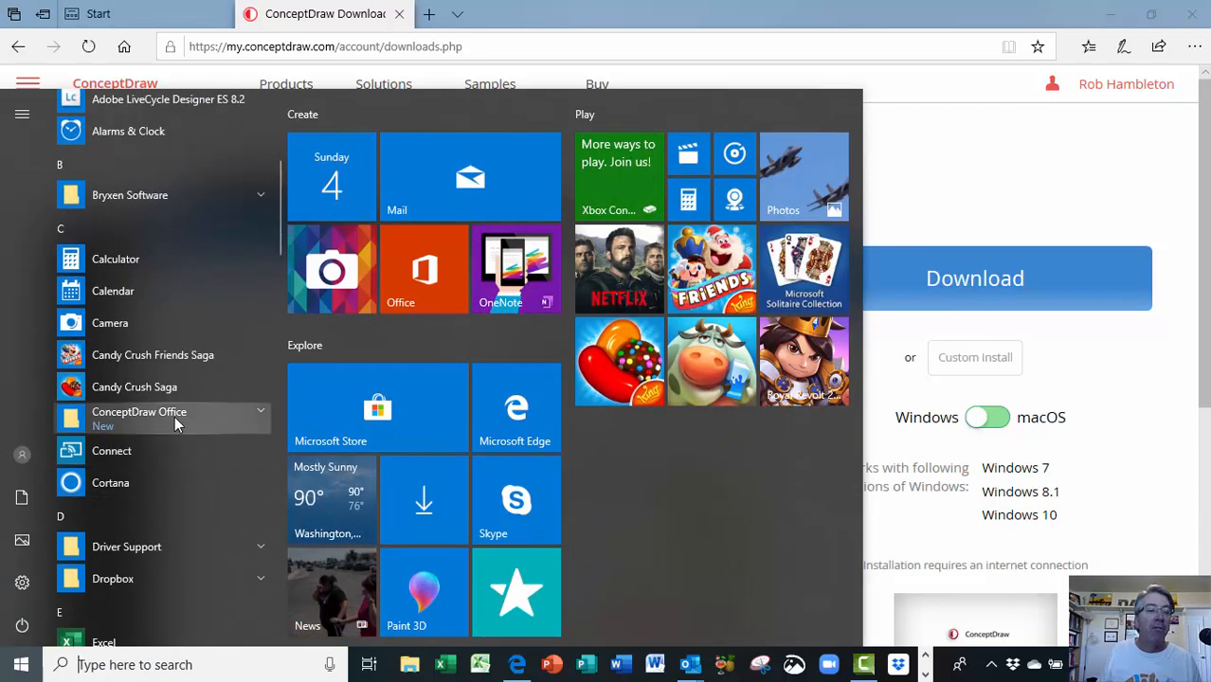
pyautogui.click(229, 420)
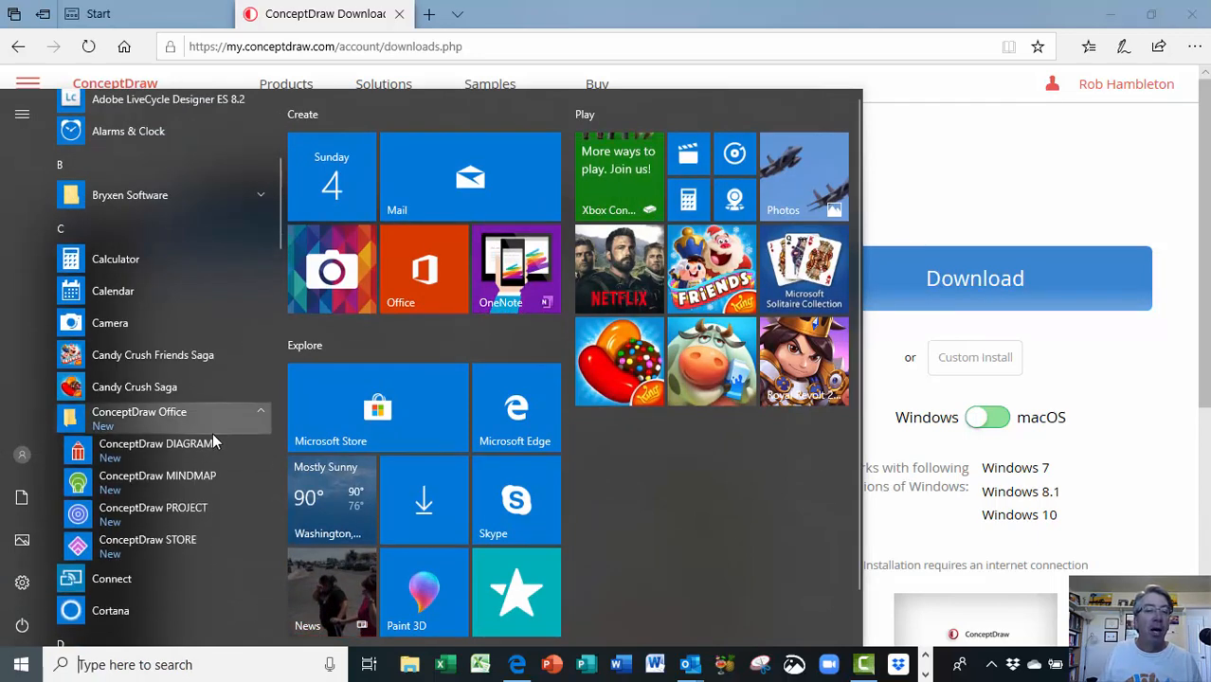
pyautogui.click(209, 477)
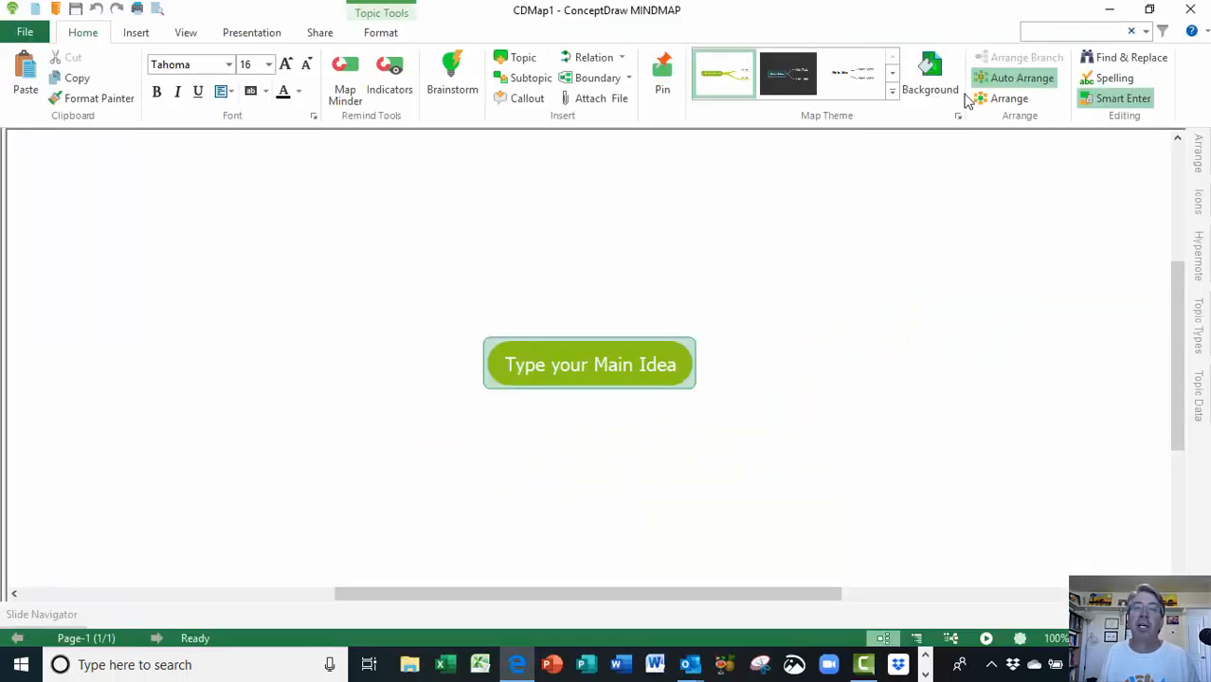
# Step: Apply the map theme with a light green rectangular main idea and bold Arial text
pyautogui.click(892, 91)
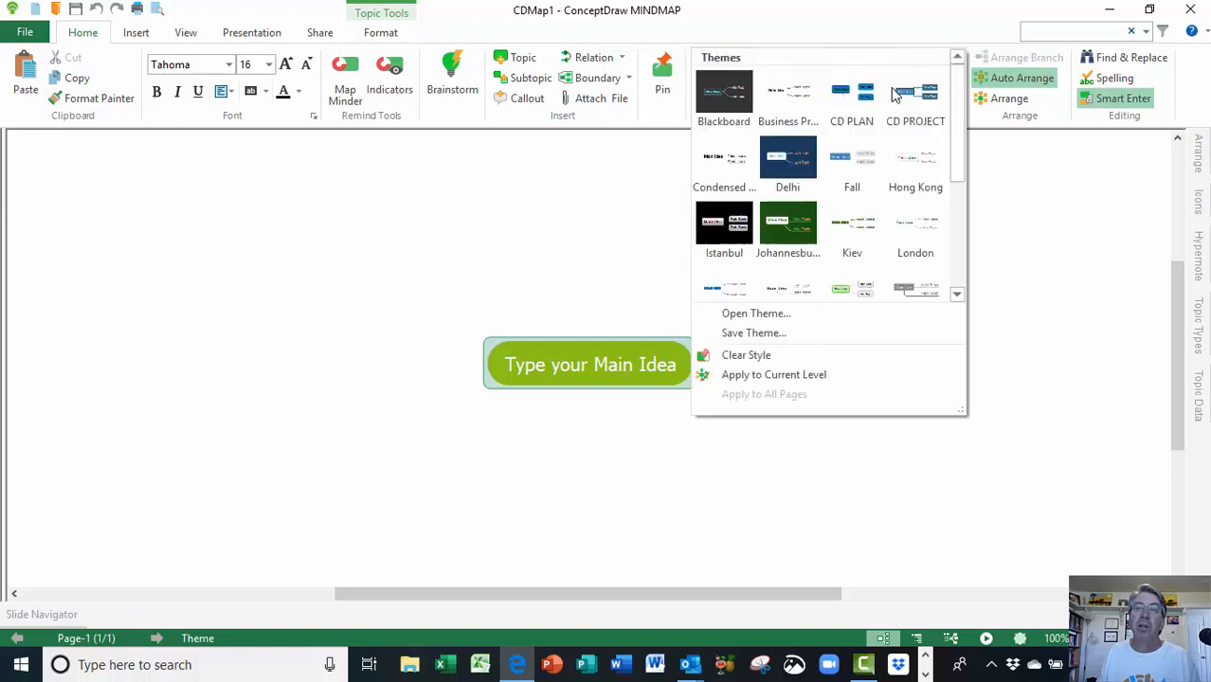
pyautogui.click(834, 299)
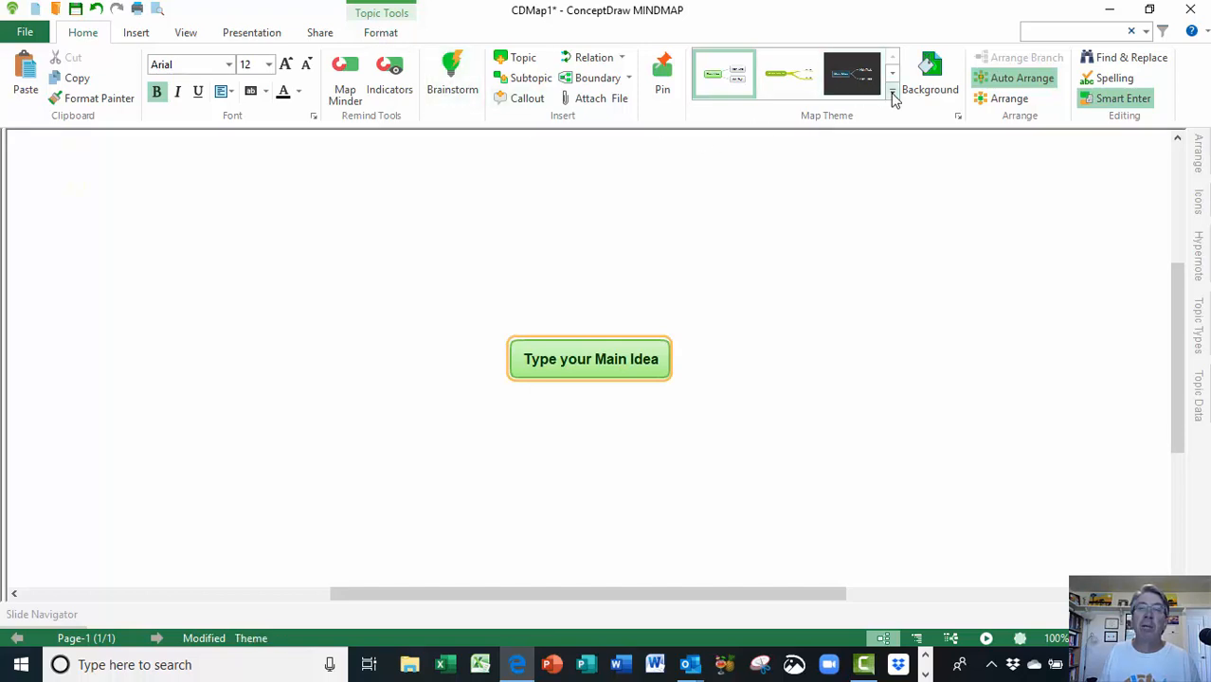
pyautogui.click(892, 91)
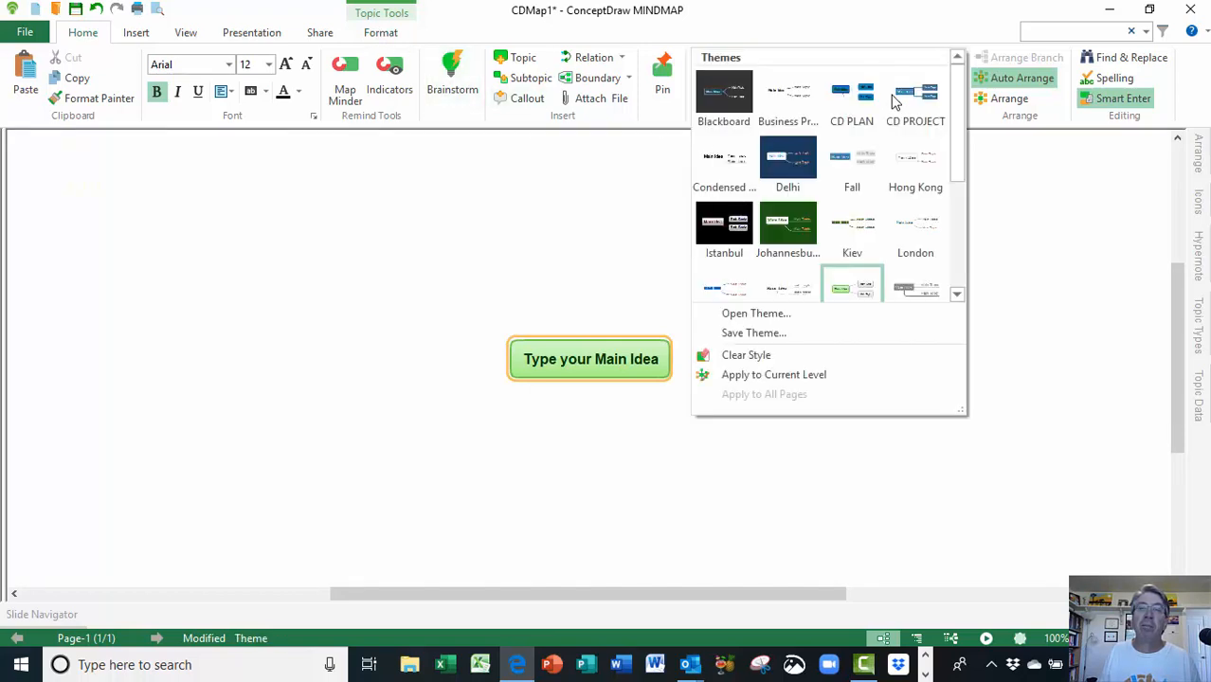
pyautogui.click(841, 284)
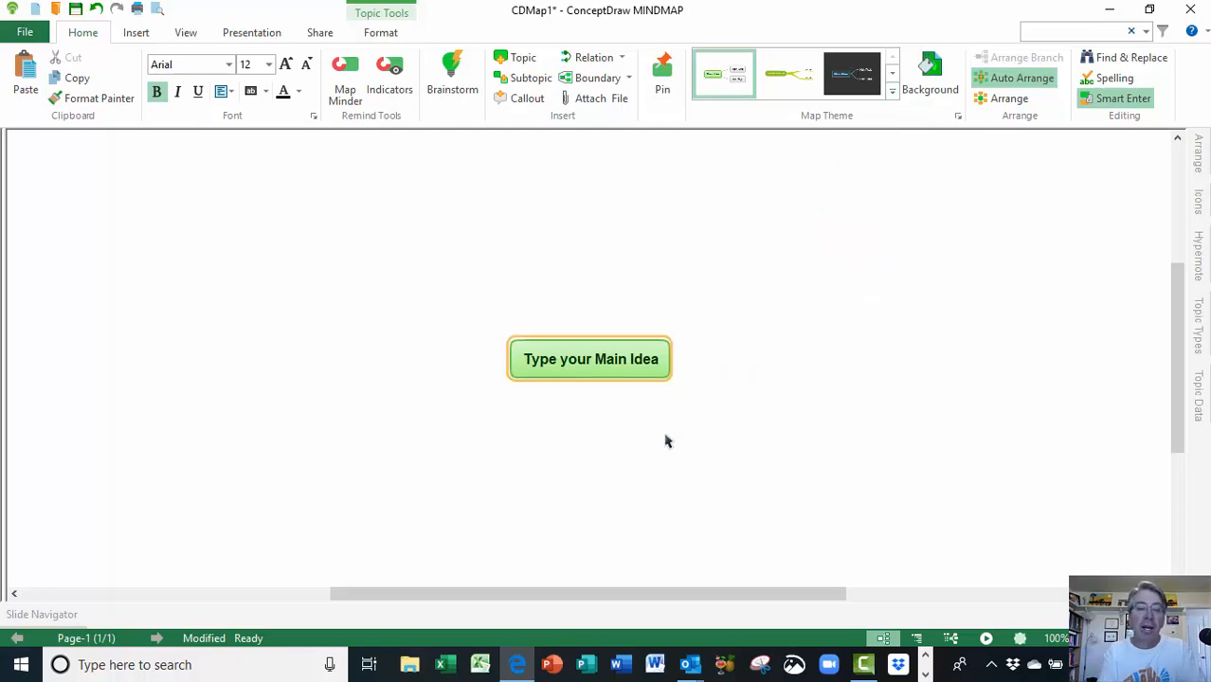
# Step: Replace the central main idea text with "Medford" and "Mind Map" on two lines
pyautogui.write('Medford')
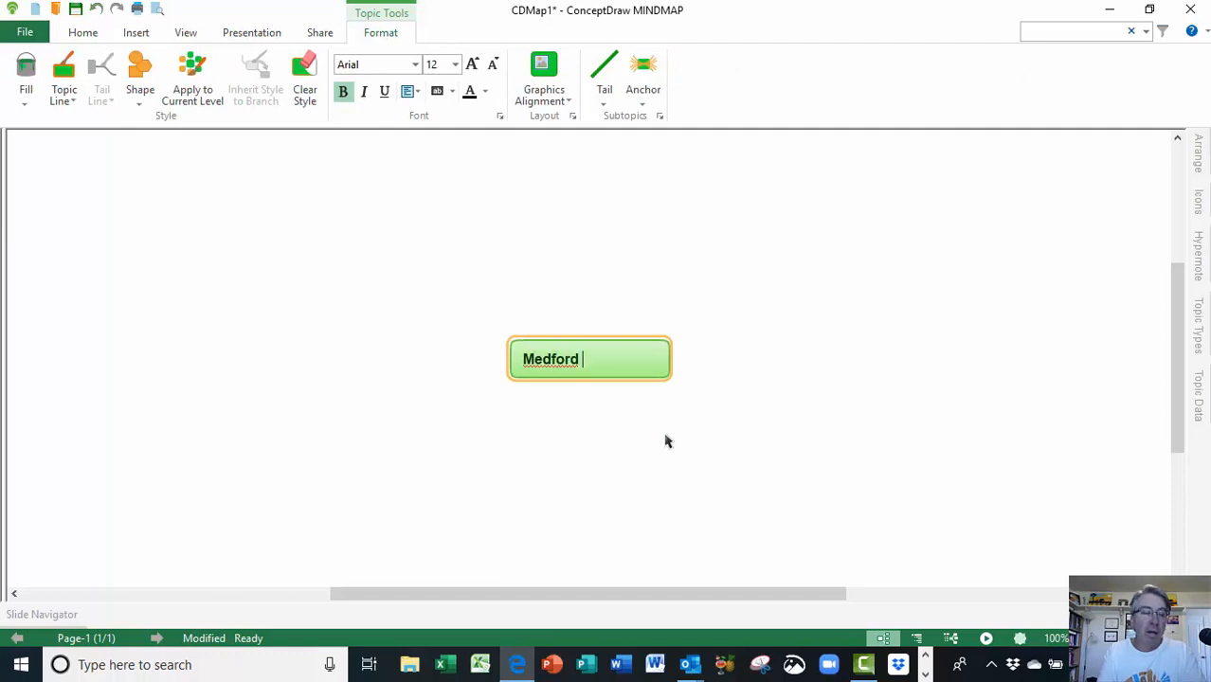
pyautogui.hotkey('shift', 'Return')
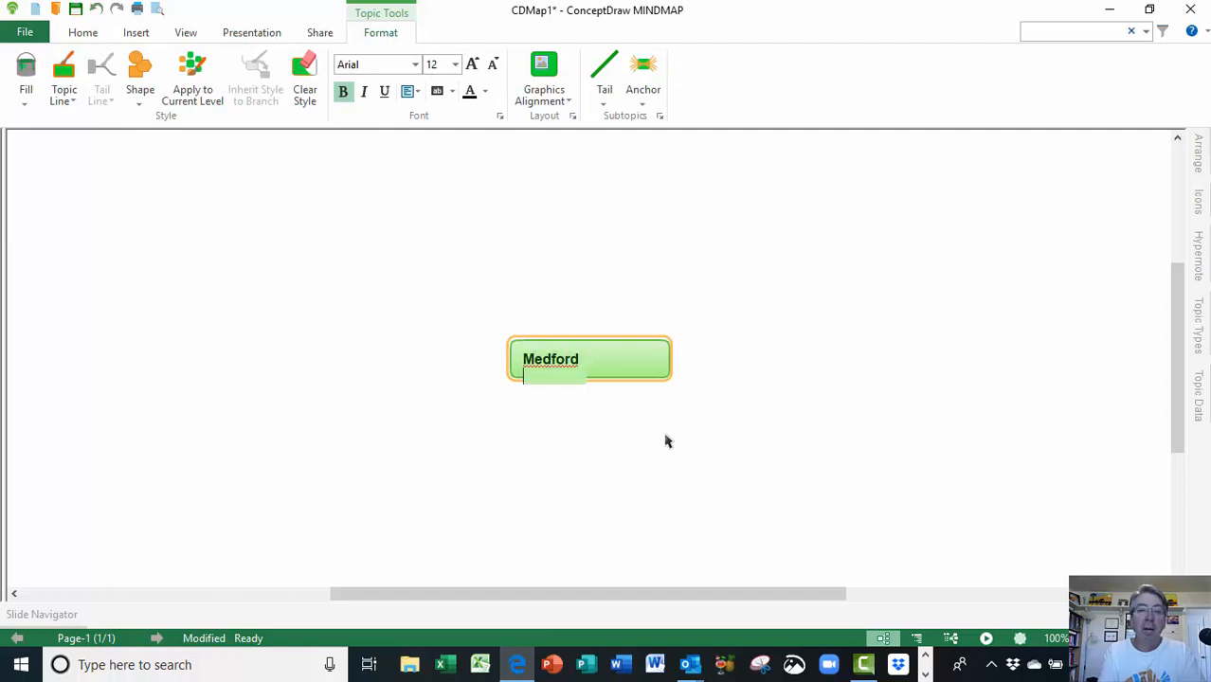
pyautogui.write('Mind Map')
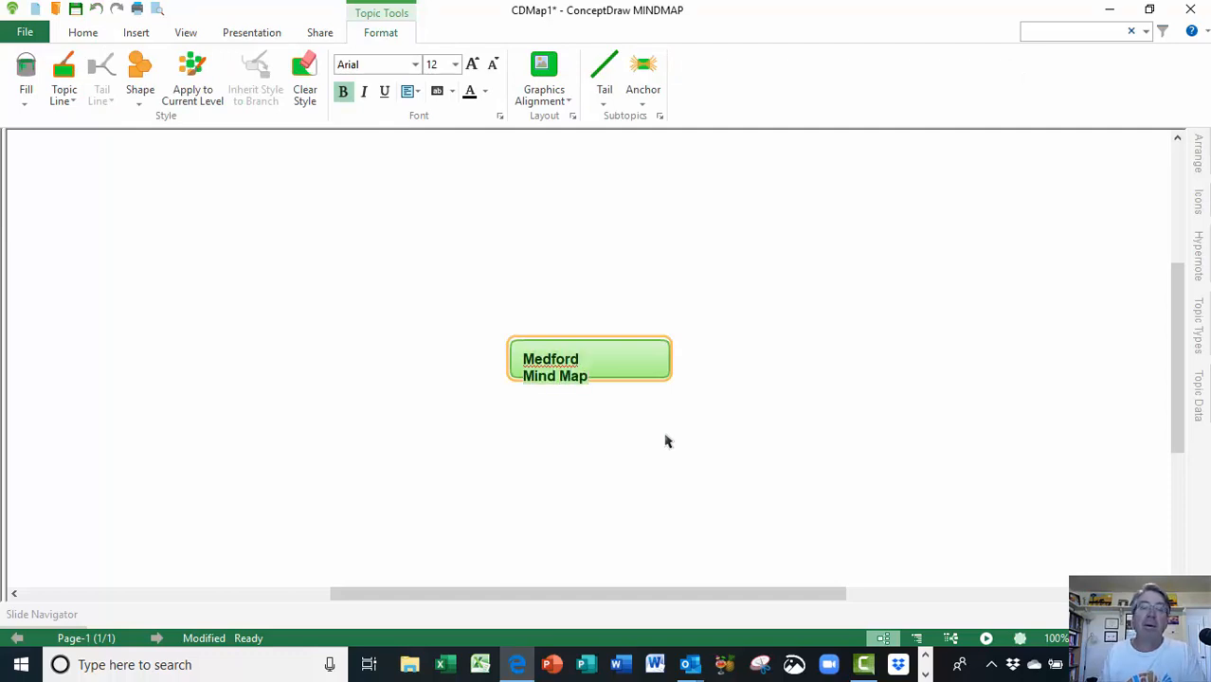
pyautogui.press('Return')
# Step: Center-align the text of the Medford Mind Map central topic
pyautogui.click(588, 393)
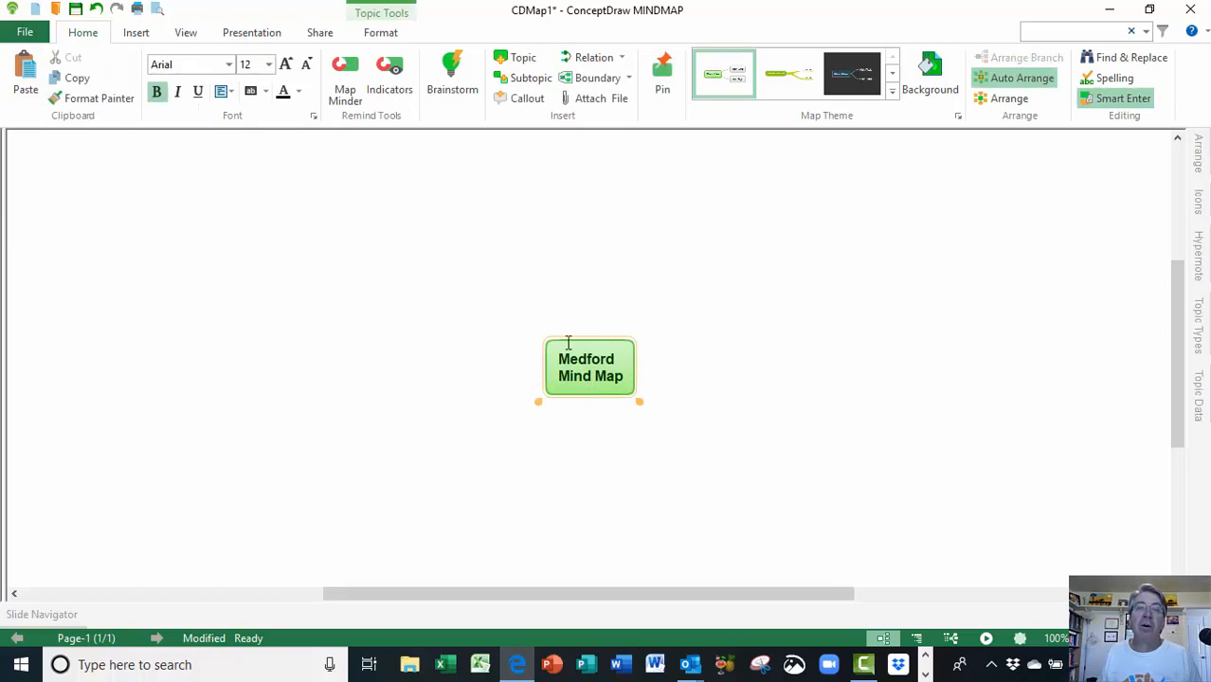
pyautogui.click(380, 33)
pyautogui.click(417, 91)
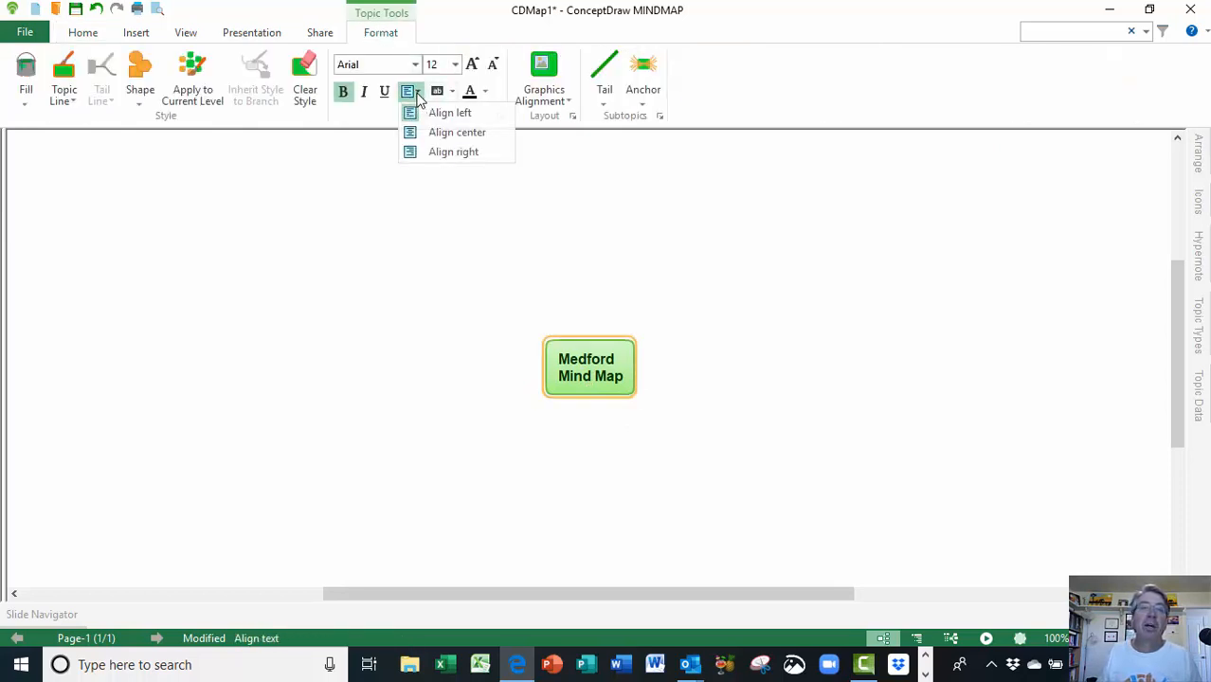
pyautogui.click(434, 133)
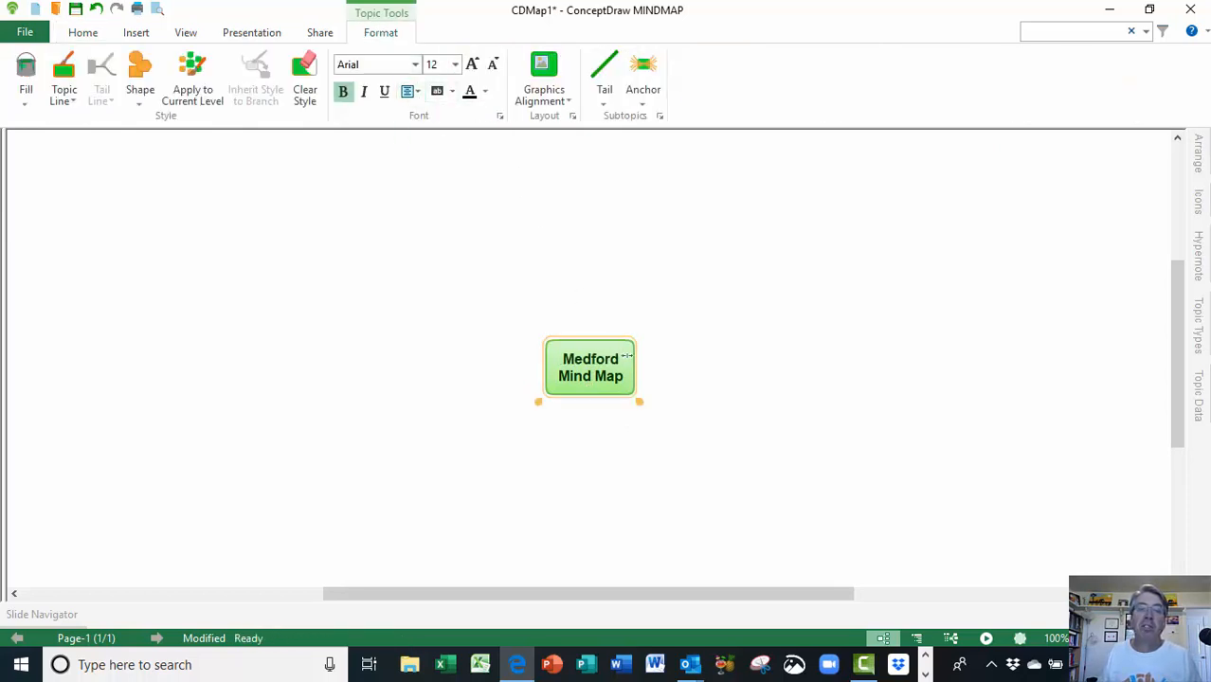
# Step: Add three main topics named Home, Area and Work to the central idea
pyautogui.press('Insert')
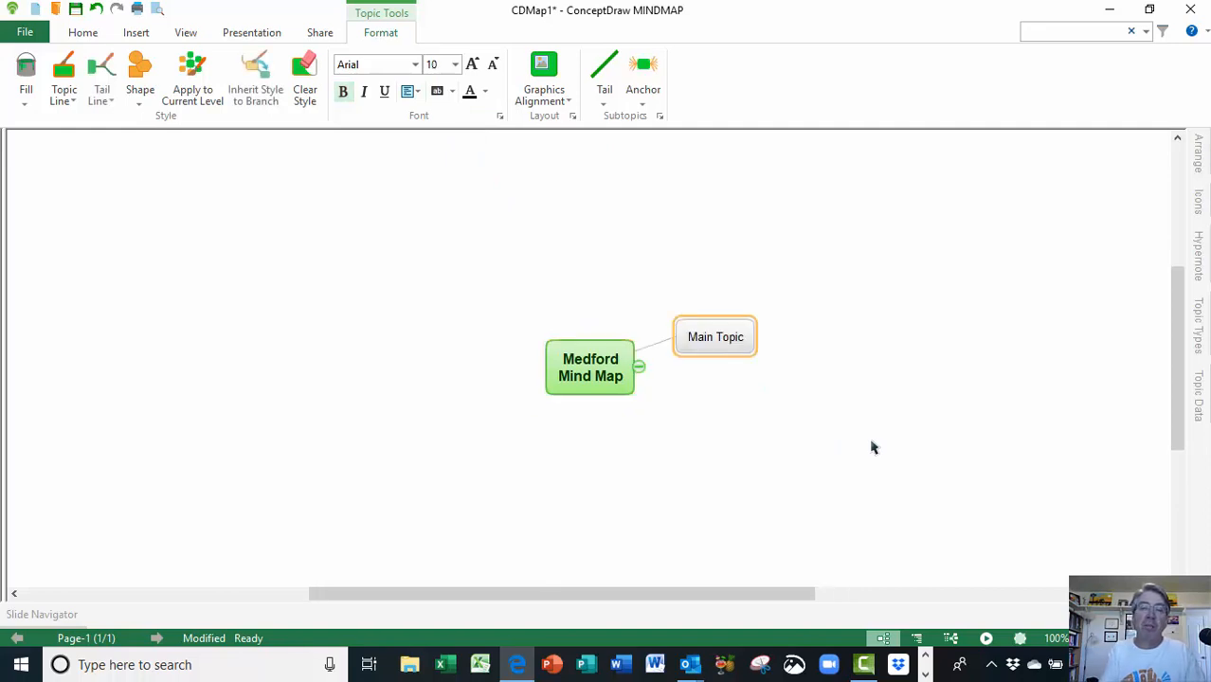
pyautogui.write('Home')
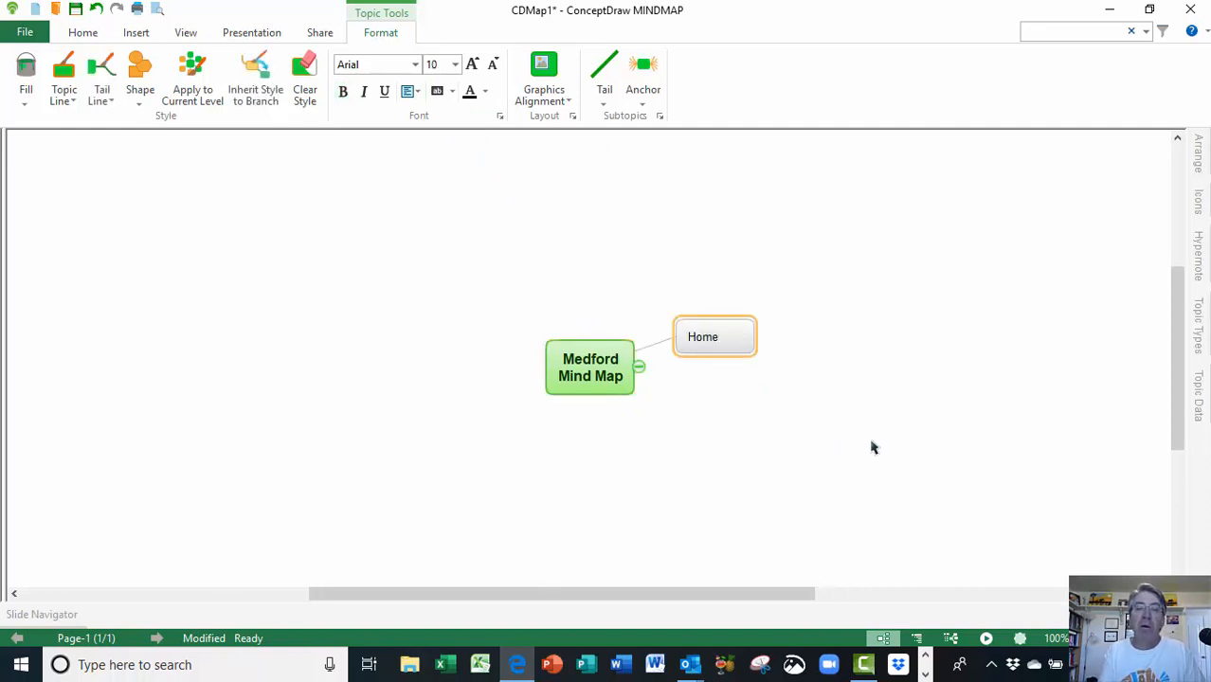
pyautogui.press('Return')
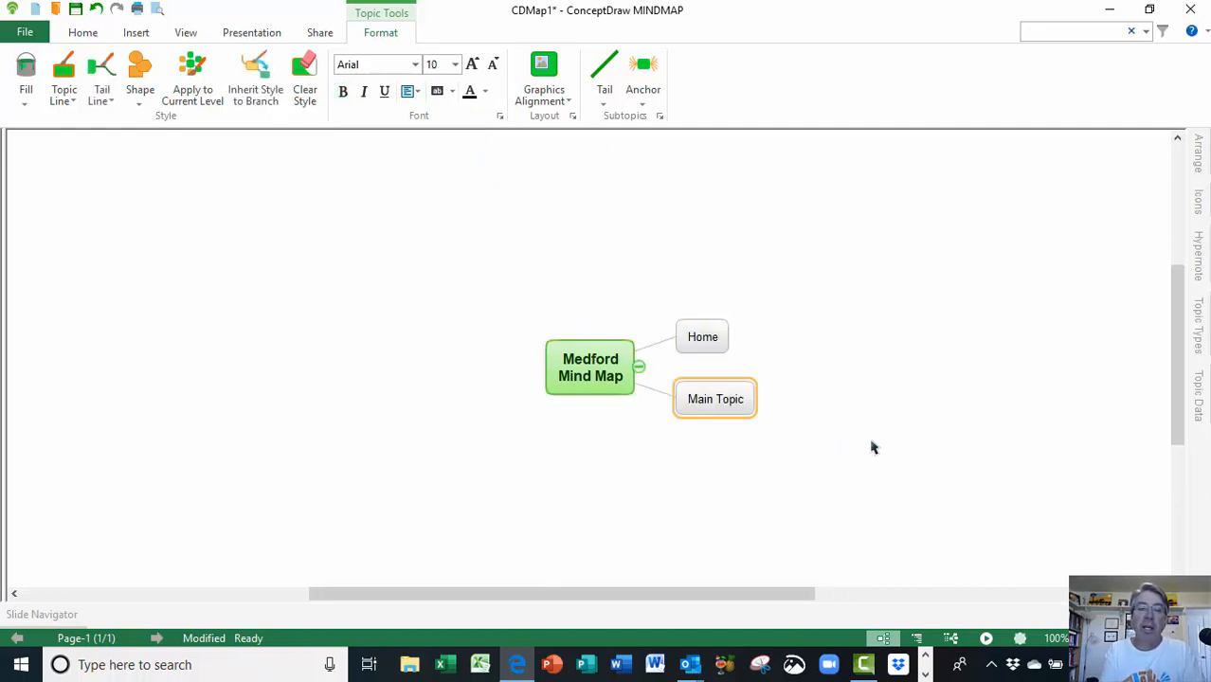
pyautogui.write('Area')
pyautogui.press('Return')
pyautogui.write('wo')
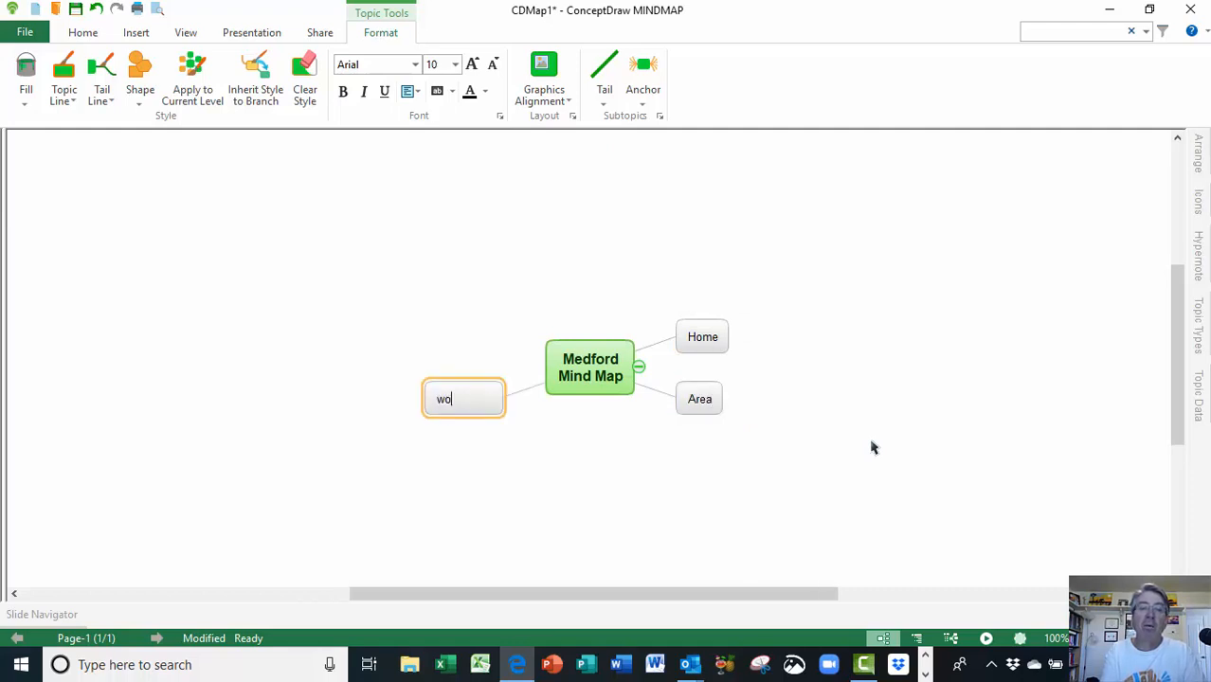
pyautogui.write('rk')
pyautogui.press('BackSpace')
pyautogui.press('BackSpace')
pyautogui.press('BackSpace')
pyautogui.press('BackSpace')
pyautogui.write('Work')
pyautogui.click(699, 410)
# Step: Add the subtopics Golf Course, Yard and Dogs under the Home topic
pyautogui.click(709, 345)
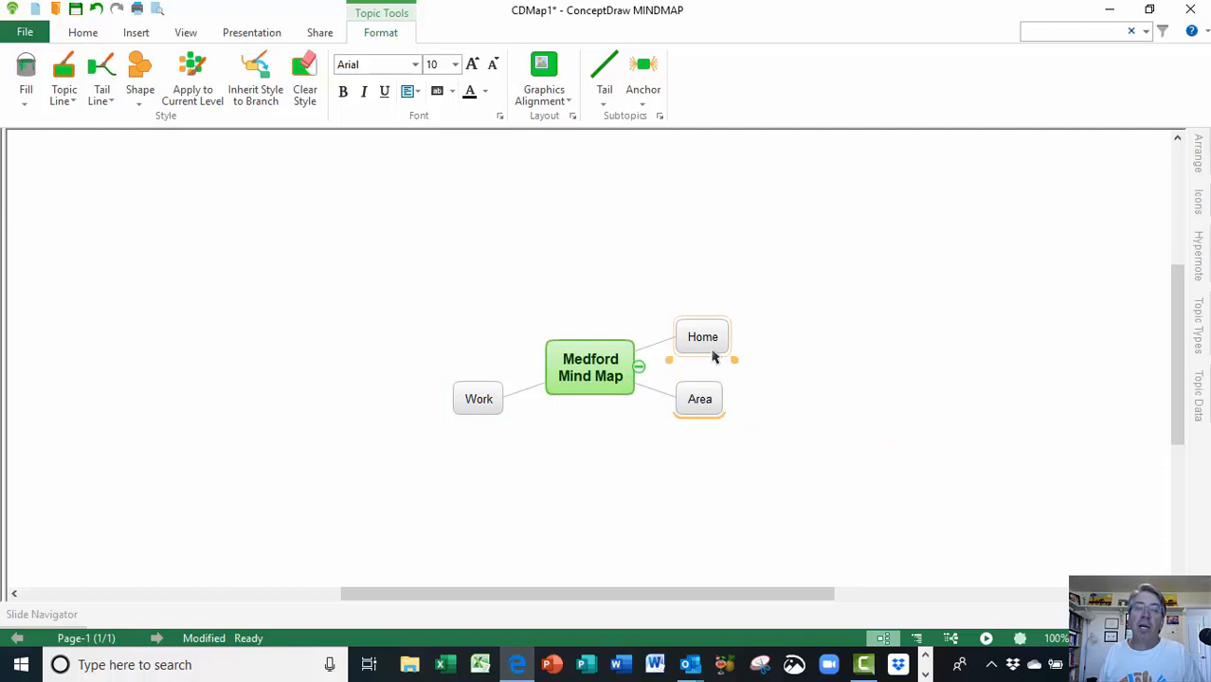
pyautogui.press('Insert')
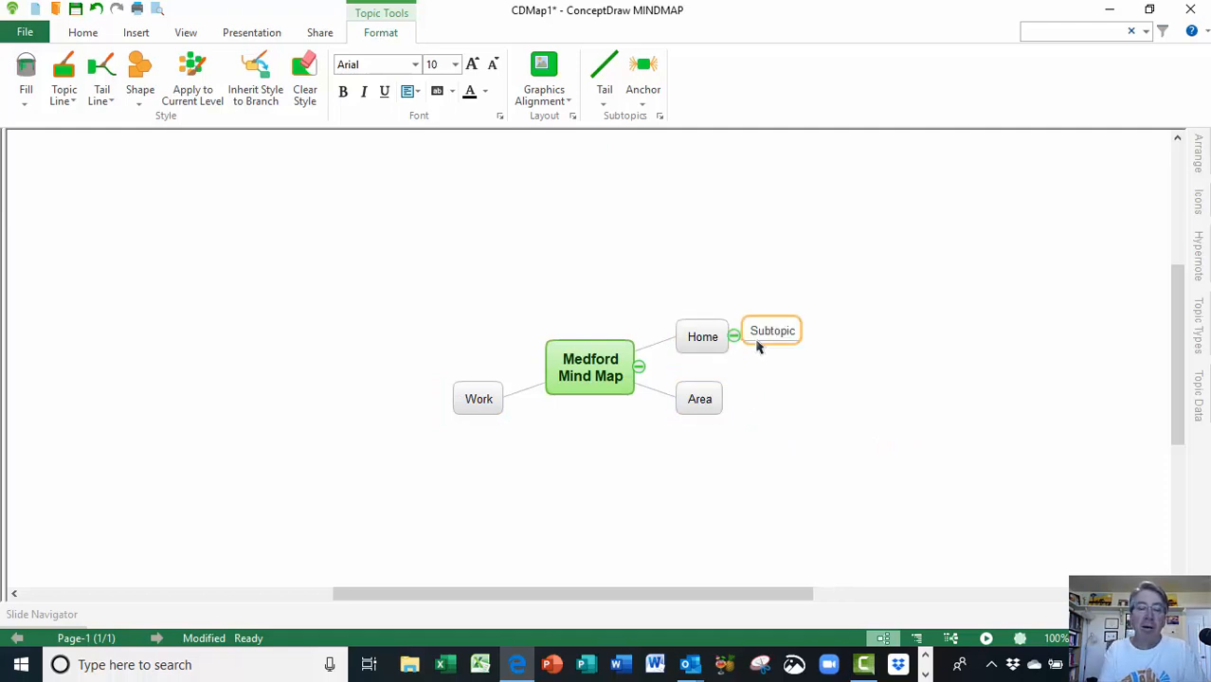
pyautogui.write('Go')
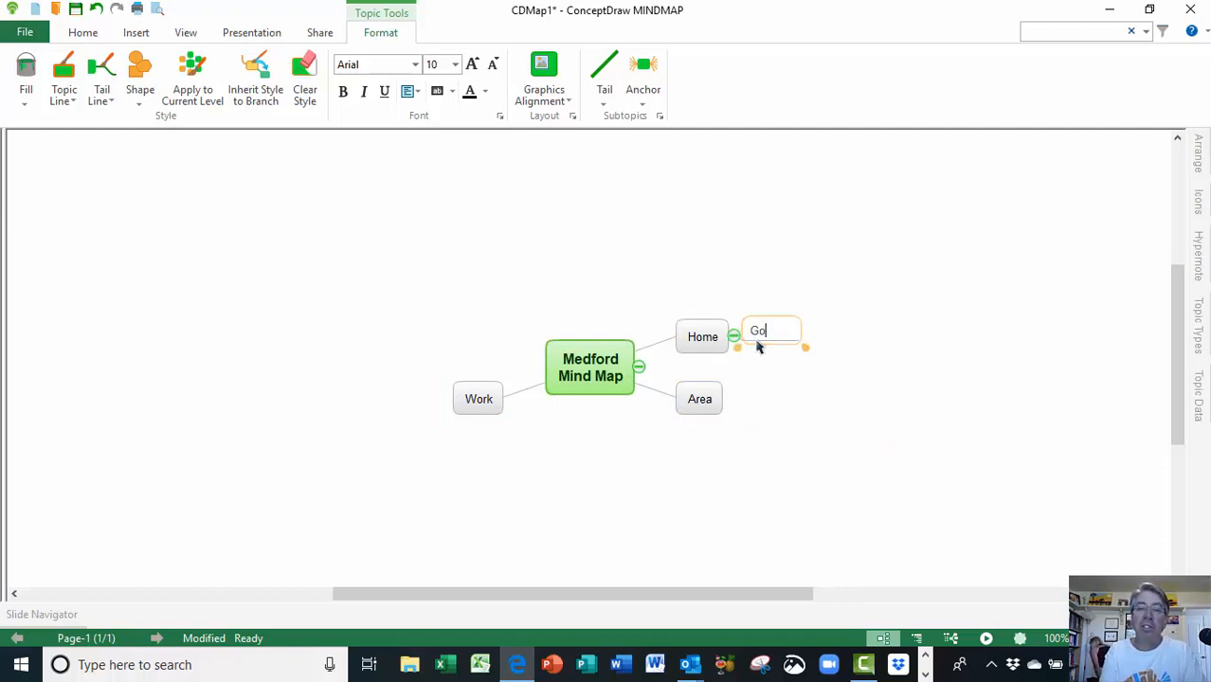
pyautogui.write('f')
pyautogui.press('BackSpace')
pyautogui.write('lf ')
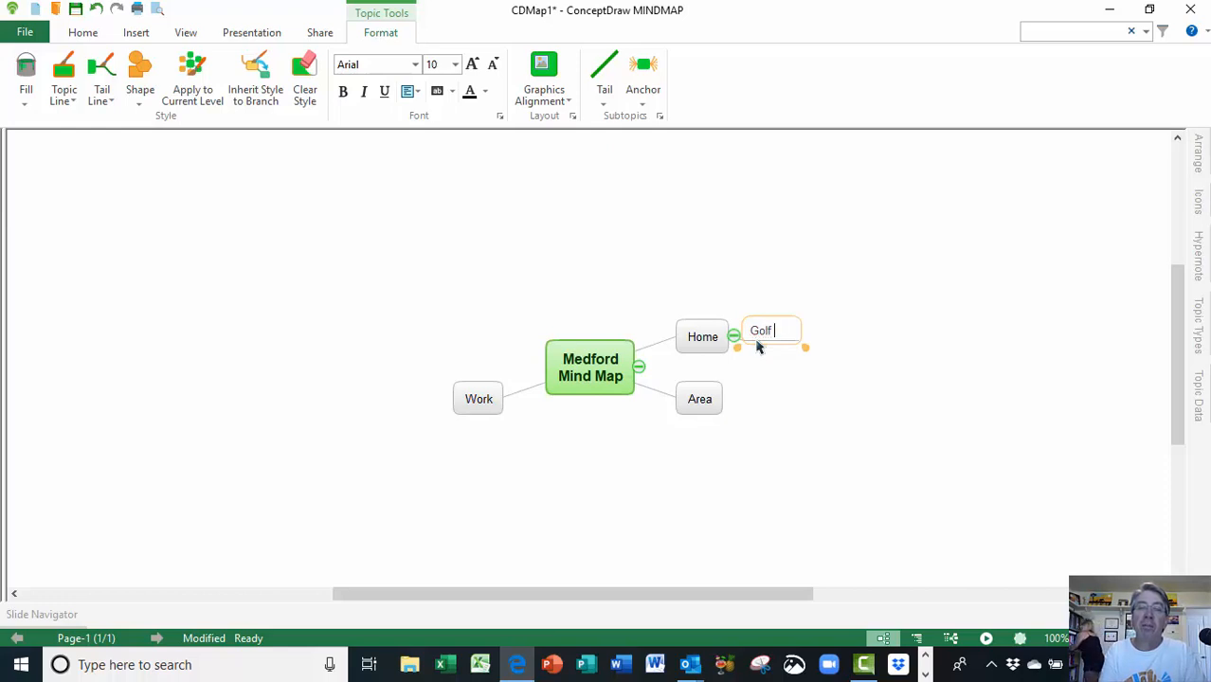
pyautogui.write('Course')
pyautogui.press('Return')
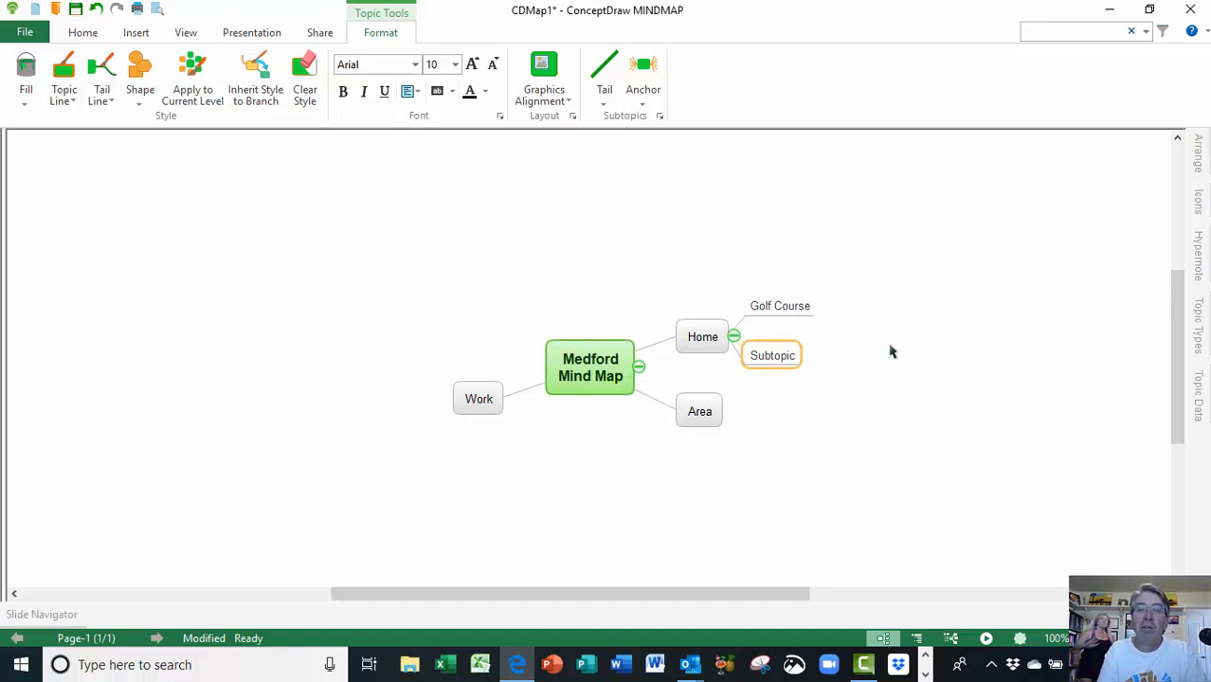
pyautogui.write('Yard')
pyautogui.press('Return')
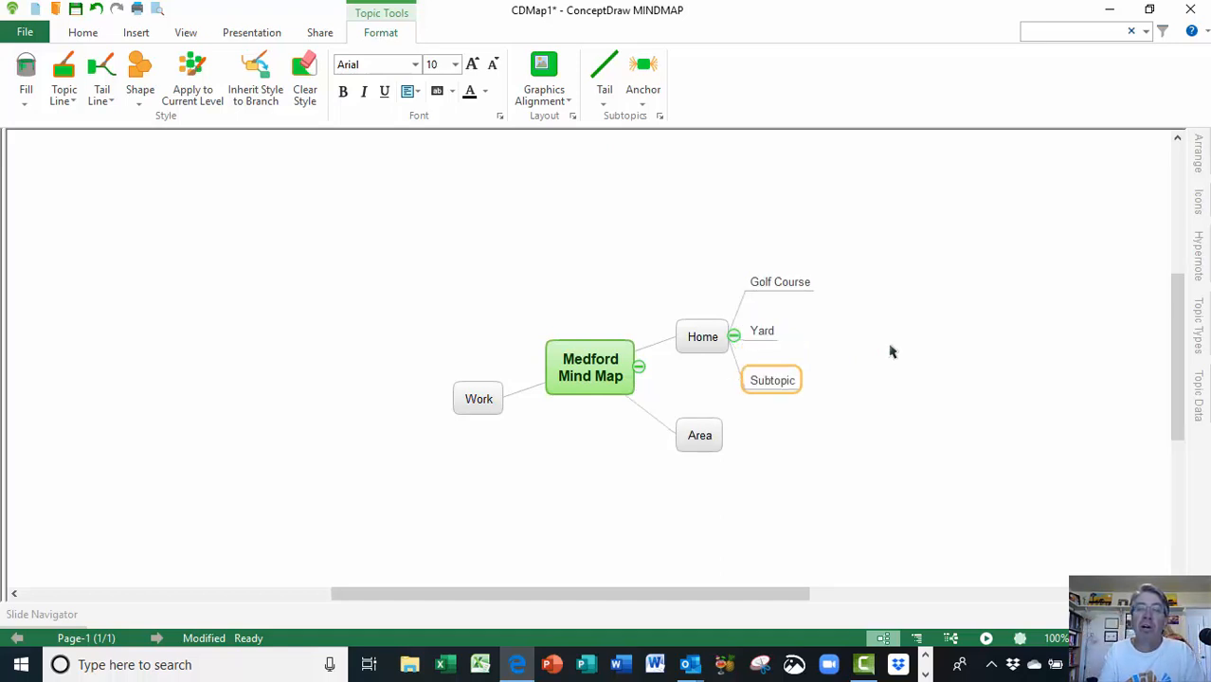
pyautogui.write('Dogs')
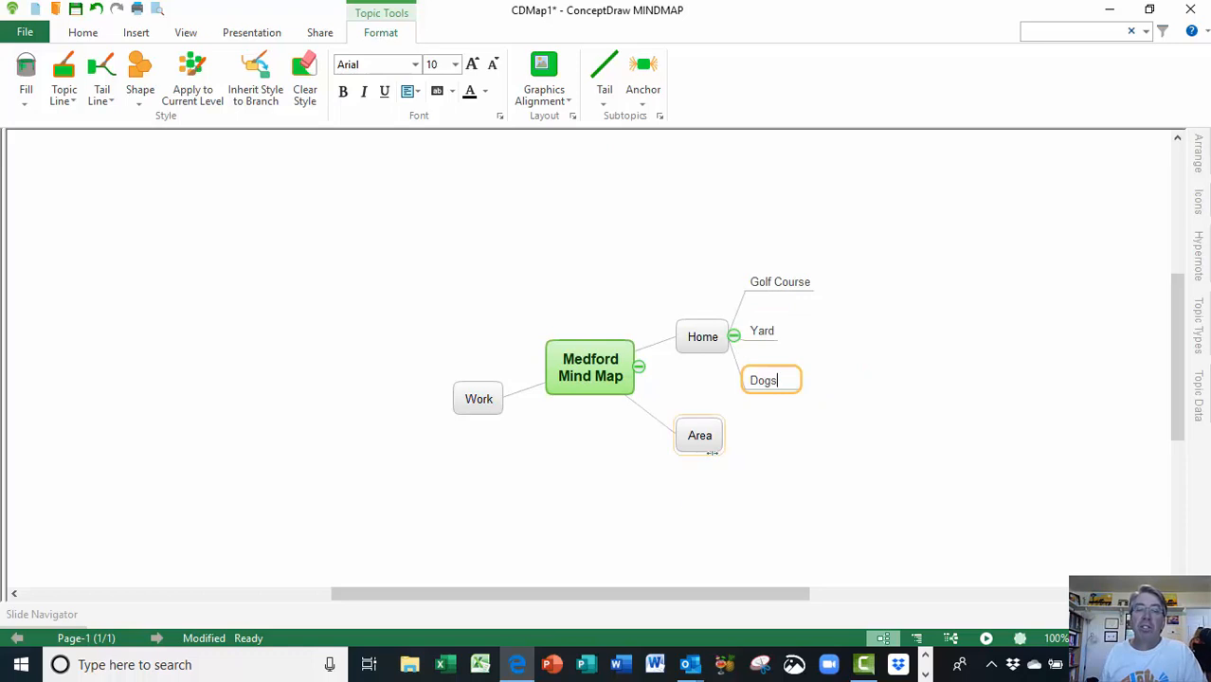
# Step: Add the subtopics Population and Recreation under the Area topic
pyautogui.click(702, 445)
pyautogui.press('Insert')
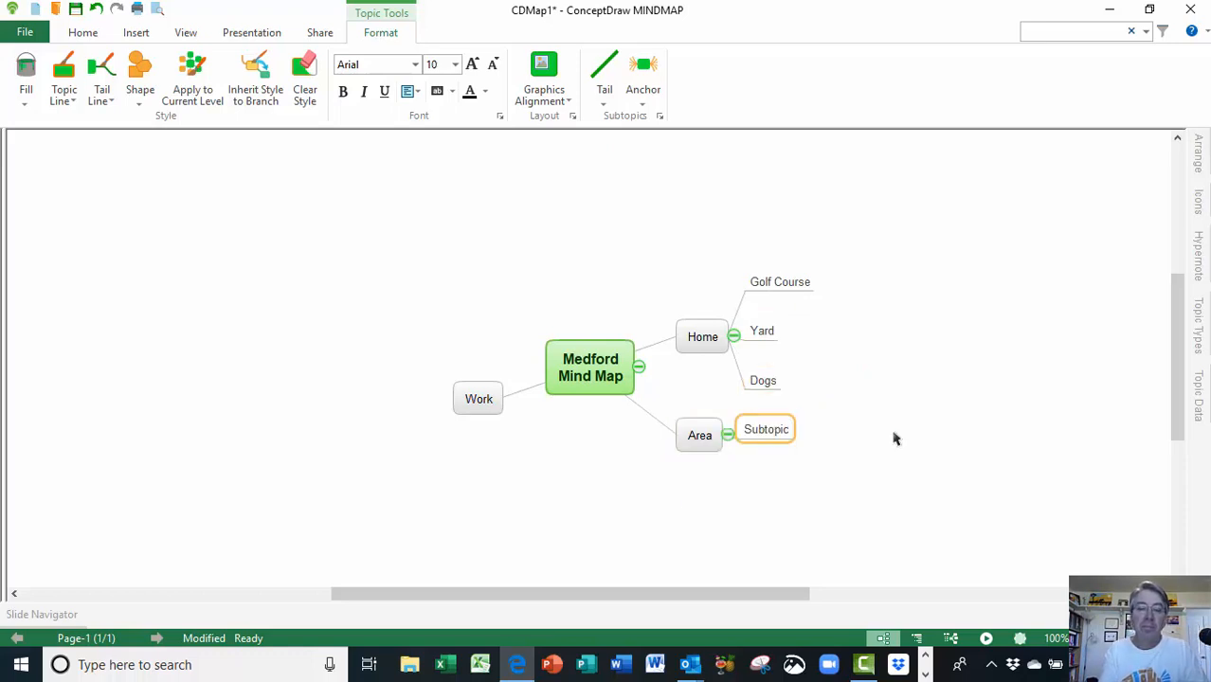
pyautogui.write('Pop')
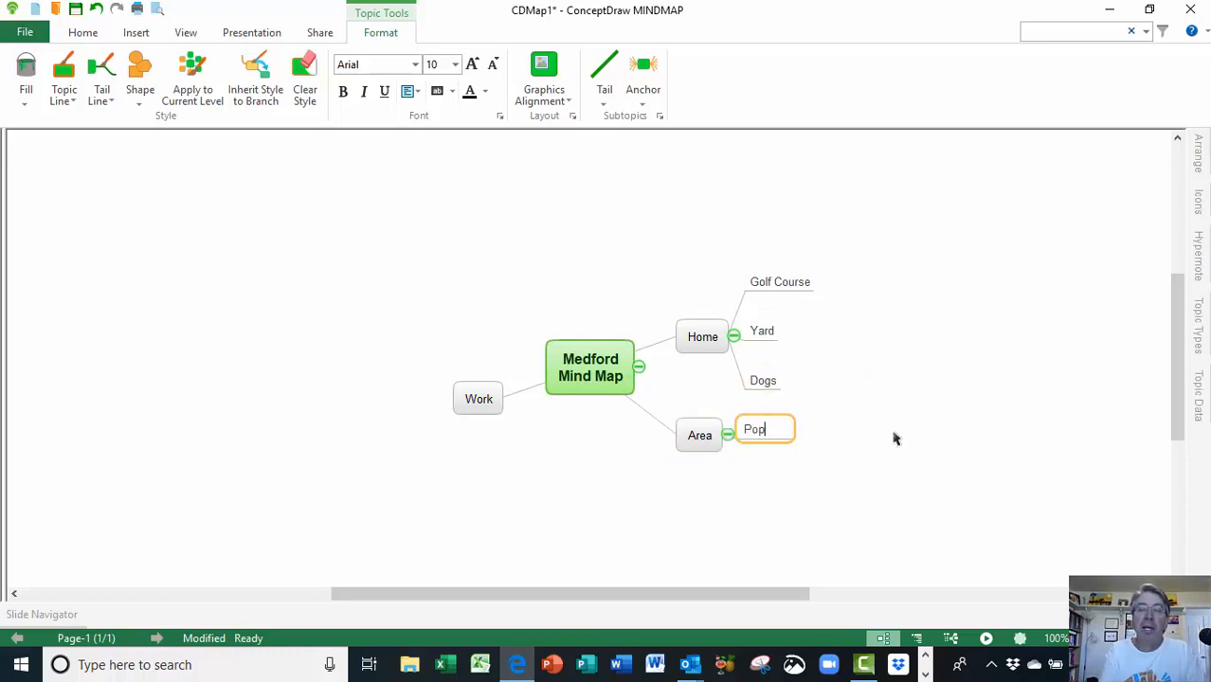
pyautogui.write('ulation')
pyautogui.press('Return')
pyautogui.press('Return')
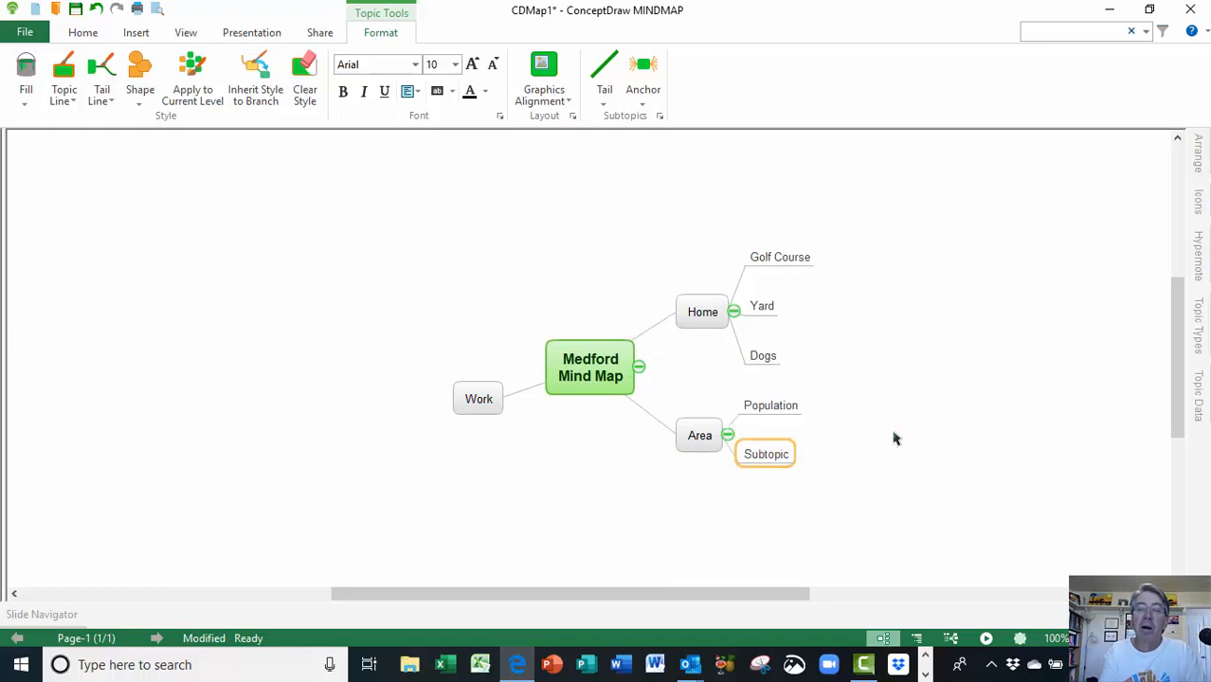
pyautogui.write('Recreation')
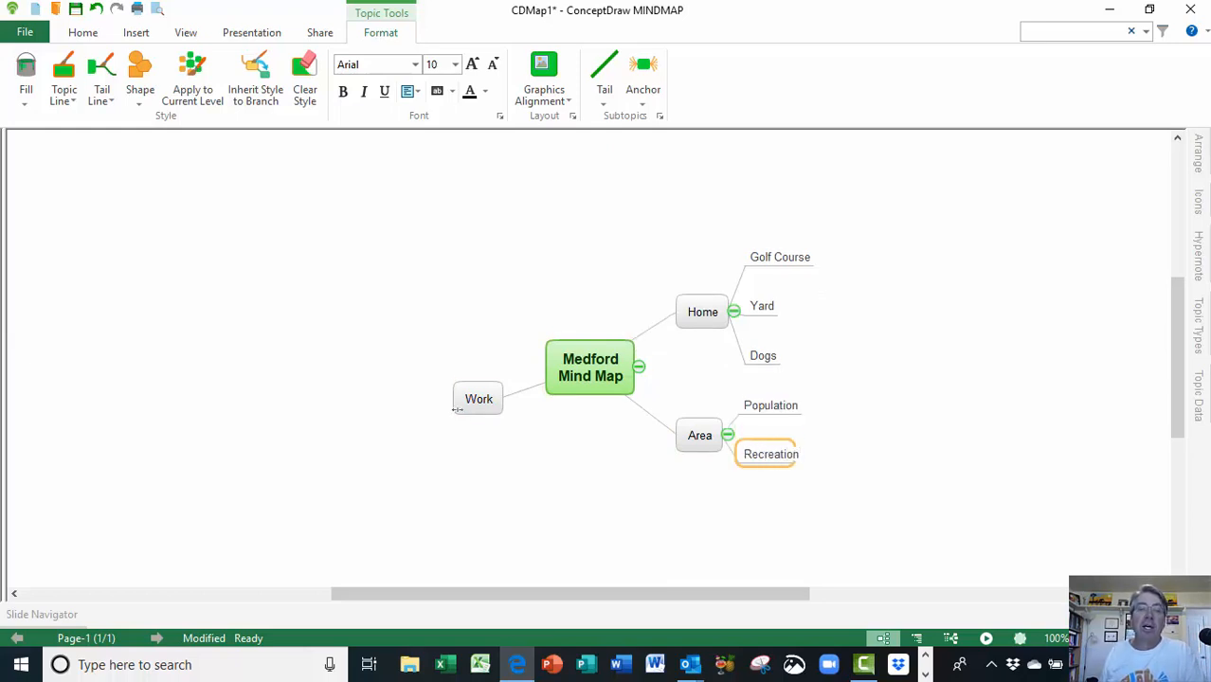
# Step: Add the subtopics BBSI, Soul Canyon and Volunteer under the Work topic
pyautogui.click(473, 417)
pyautogui.press('Insert')
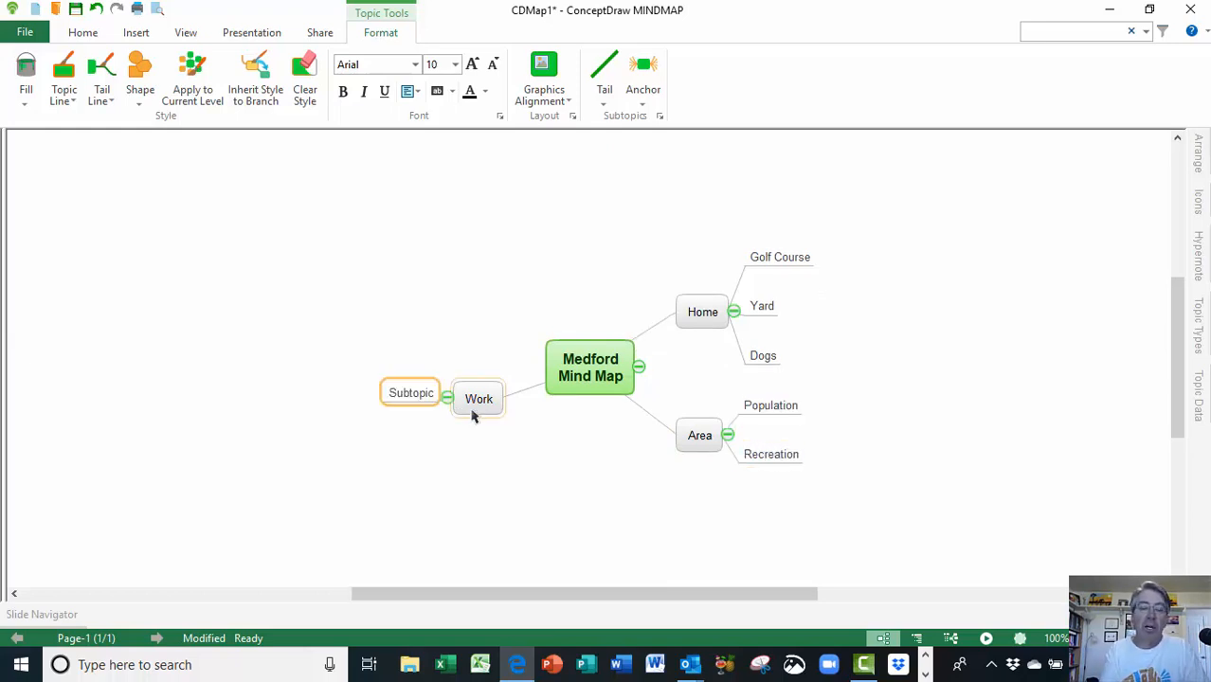
pyautogui.write('BBSI')
pyautogui.press('Return')
pyautogui.press('Return')
pyautogui.write('So')
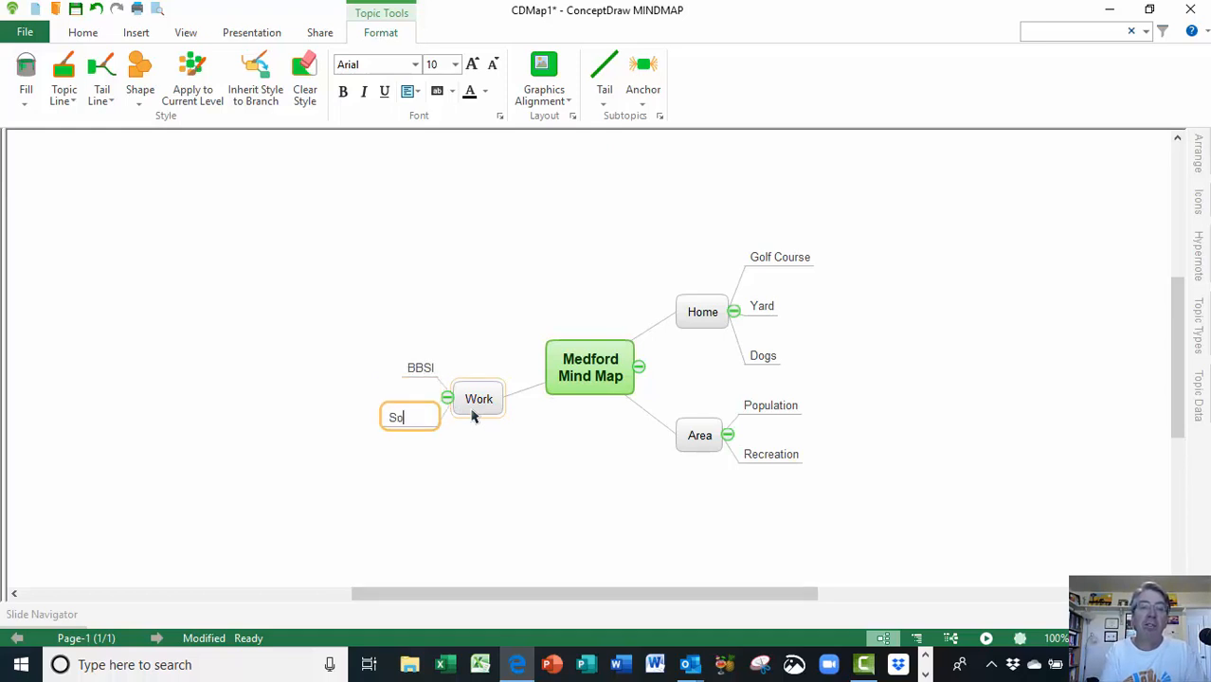
pyautogui.write('ul Canhon=')
pyautogui.press('BackSpace')
pyautogui.press('BackSpace')
pyautogui.press('BackSpace')
pyautogui.press('BackSpace')
pyautogui.press('BackSpace')
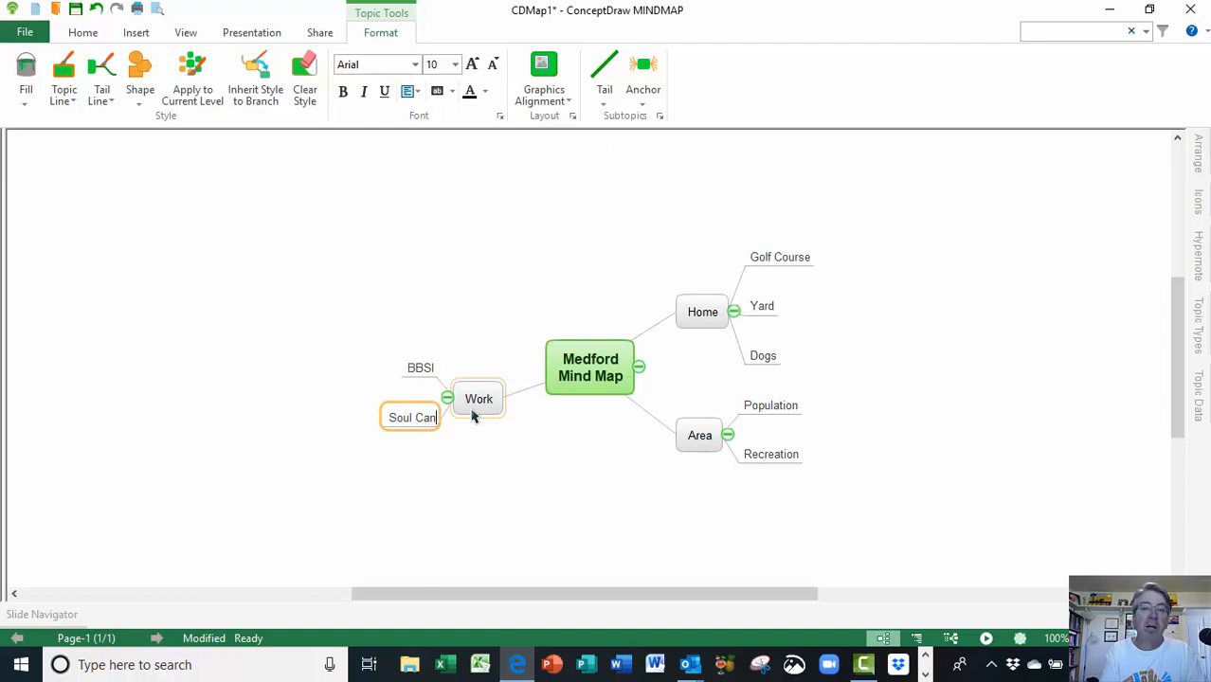
pyautogui.write('yon')
pyautogui.press('Return')
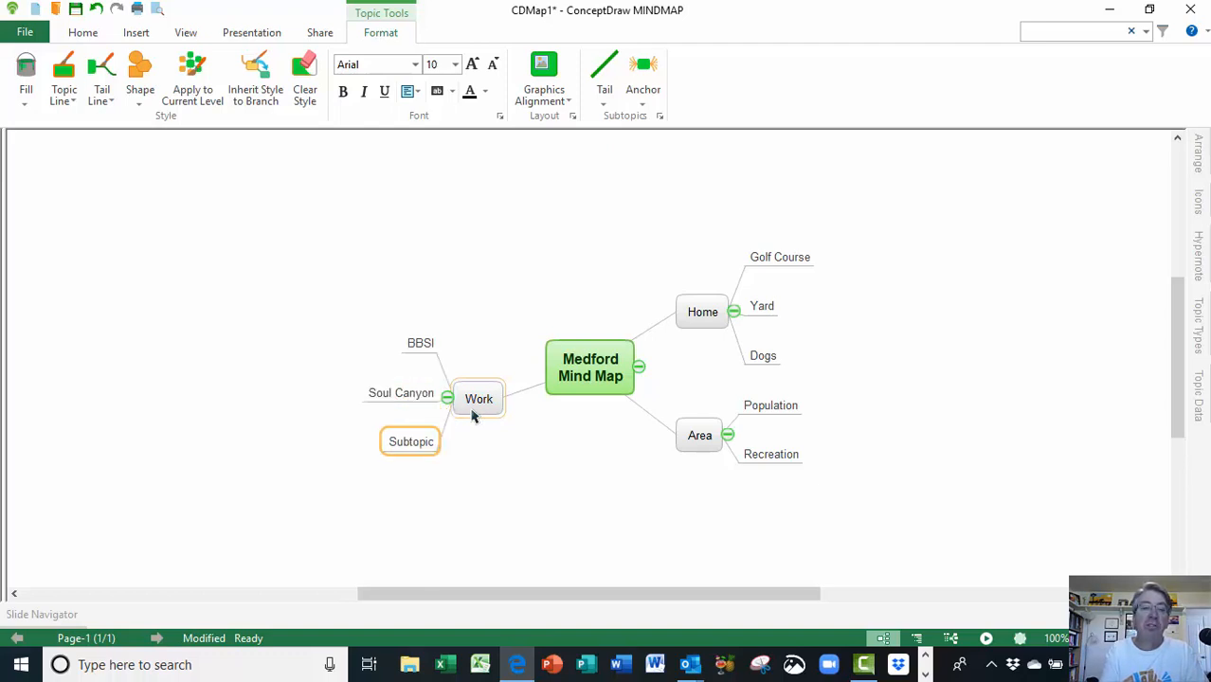
pyautogui.write('Volunteer')
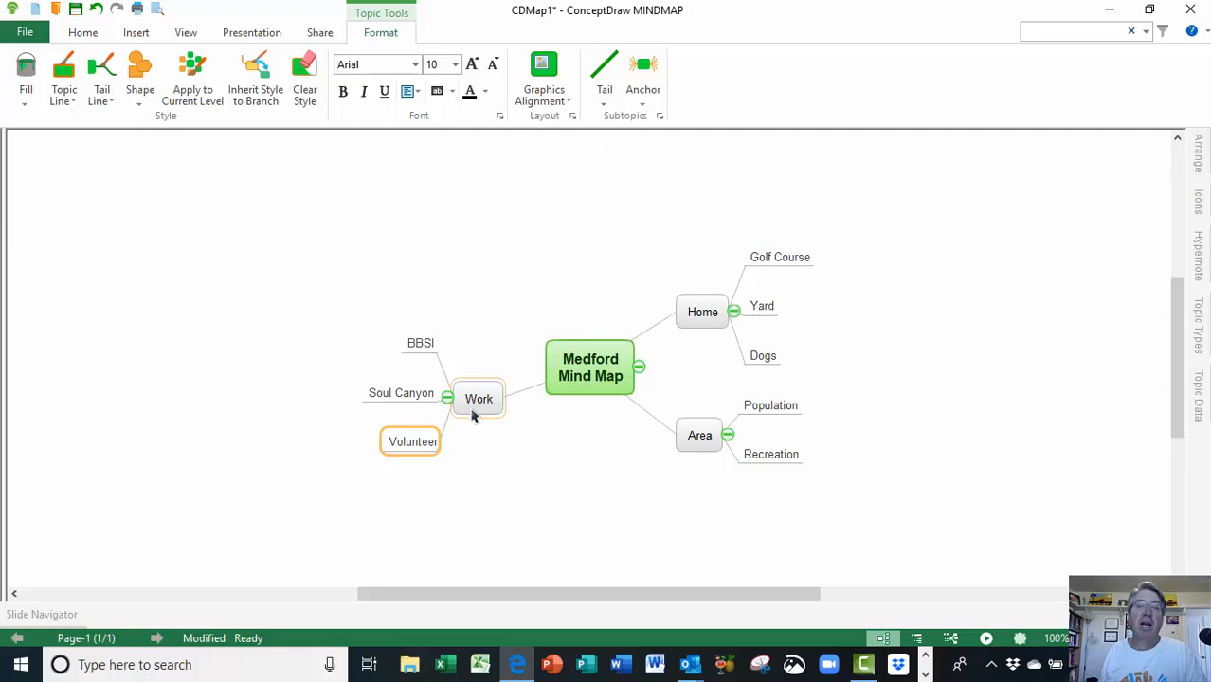
# Step: Export the mind map to MS PowerPoint as an outline presentation using the built-in Chain theme
pyautogui.click(588, 424)
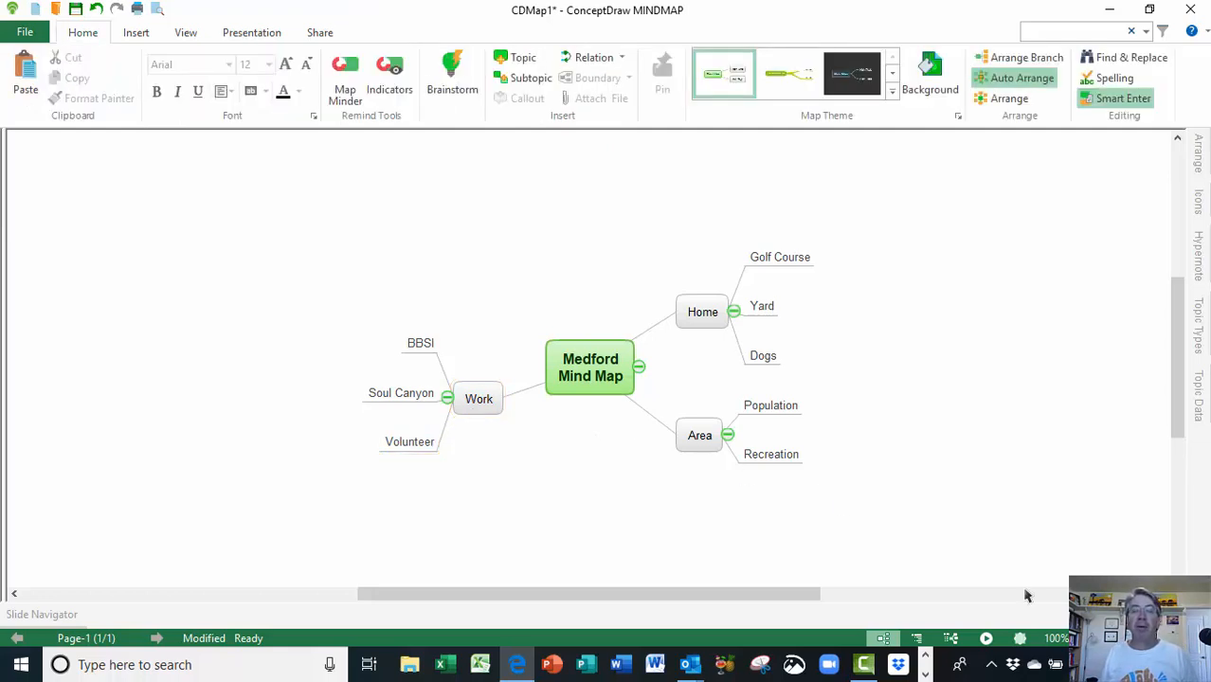
pyautogui.moveTo(1137, 639); pyautogui.dragTo(1153, 638)
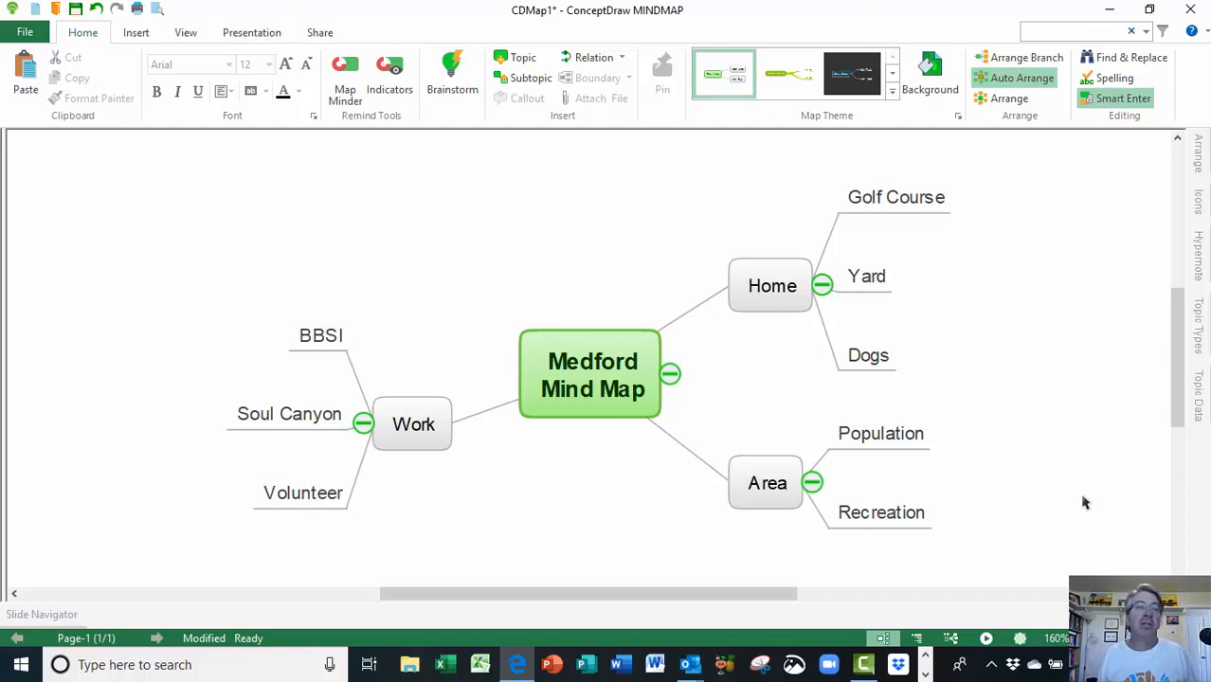
pyautogui.click(26, 34)
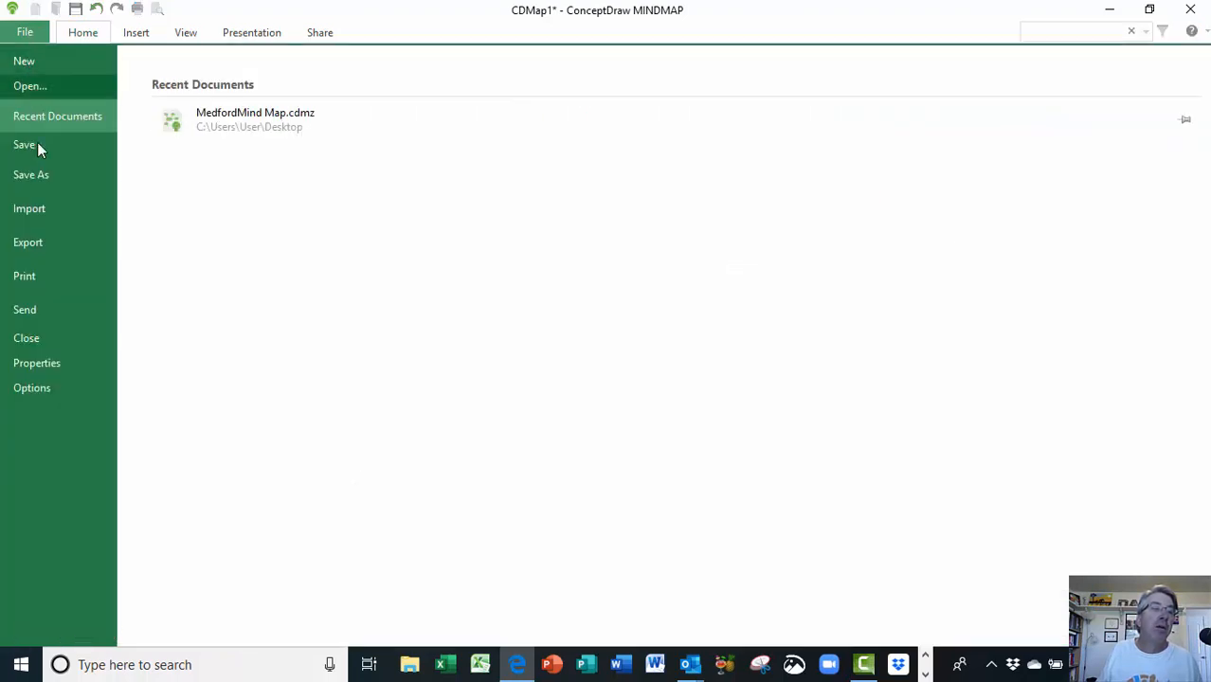
pyautogui.click(39, 244)
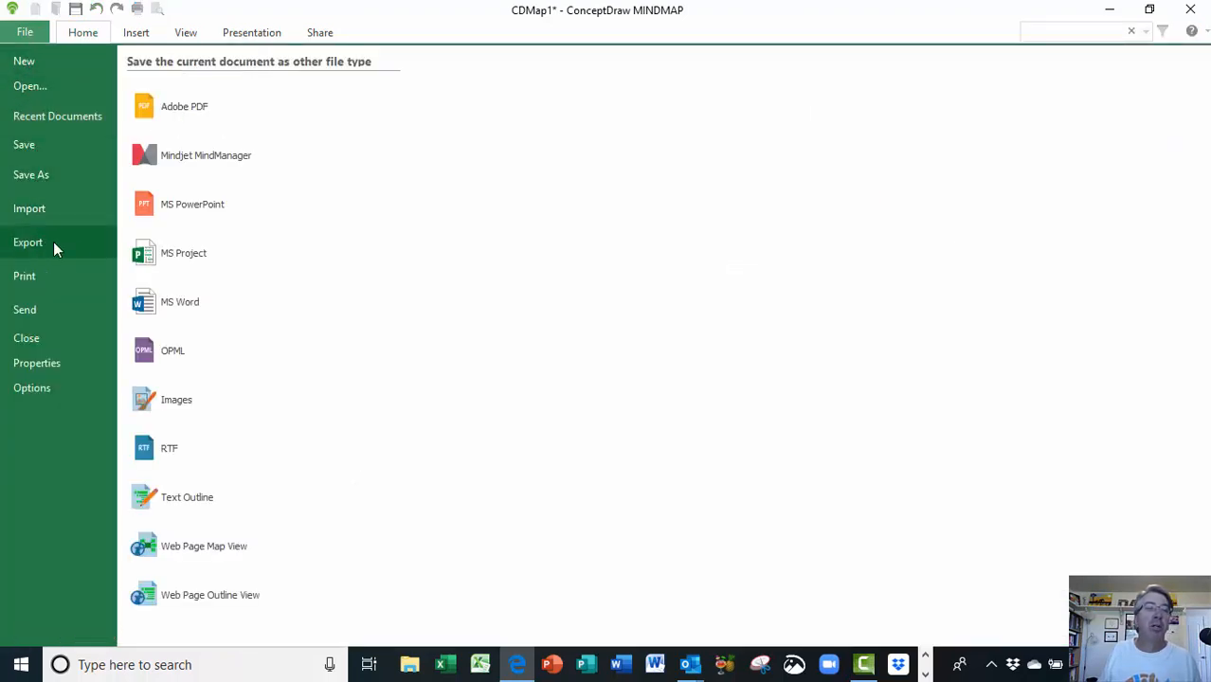
pyautogui.click(192, 208)
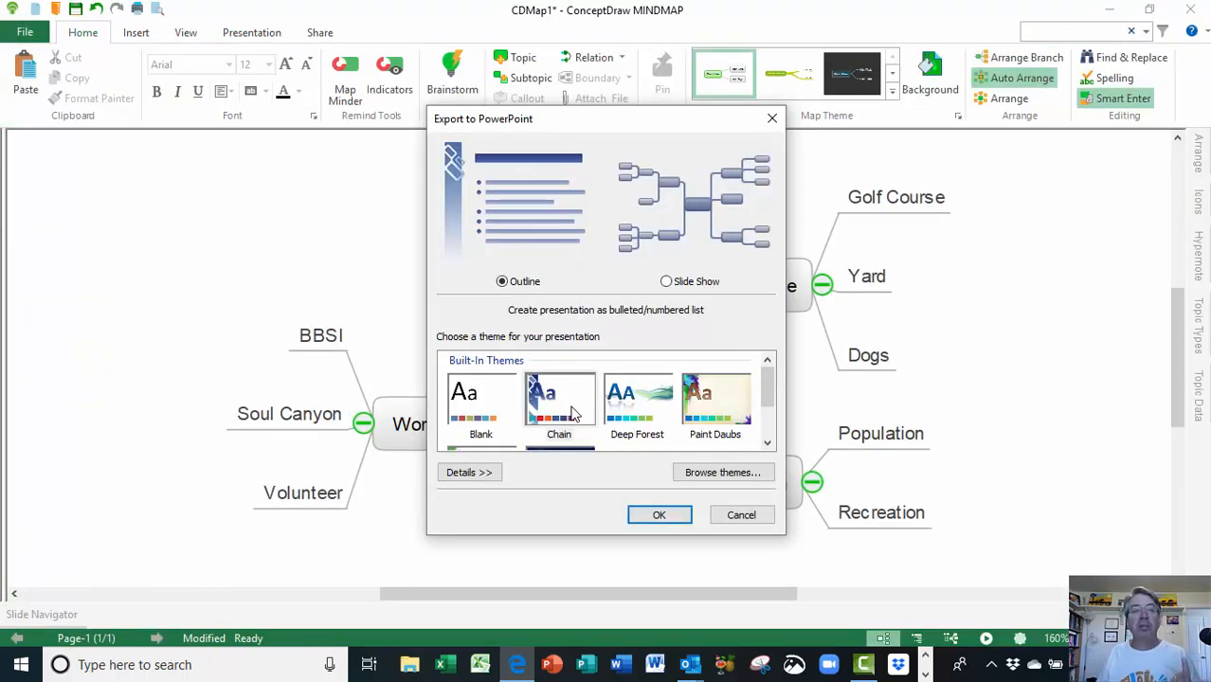
pyautogui.click(571, 414)
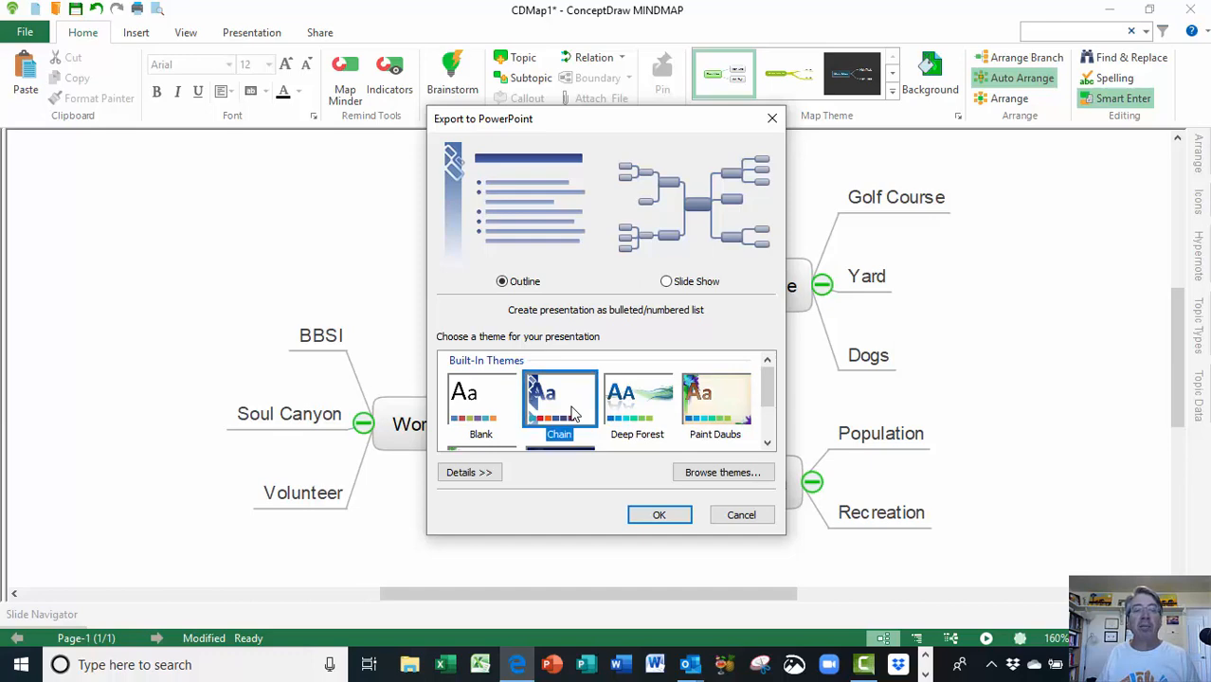
pyautogui.click(660, 516)
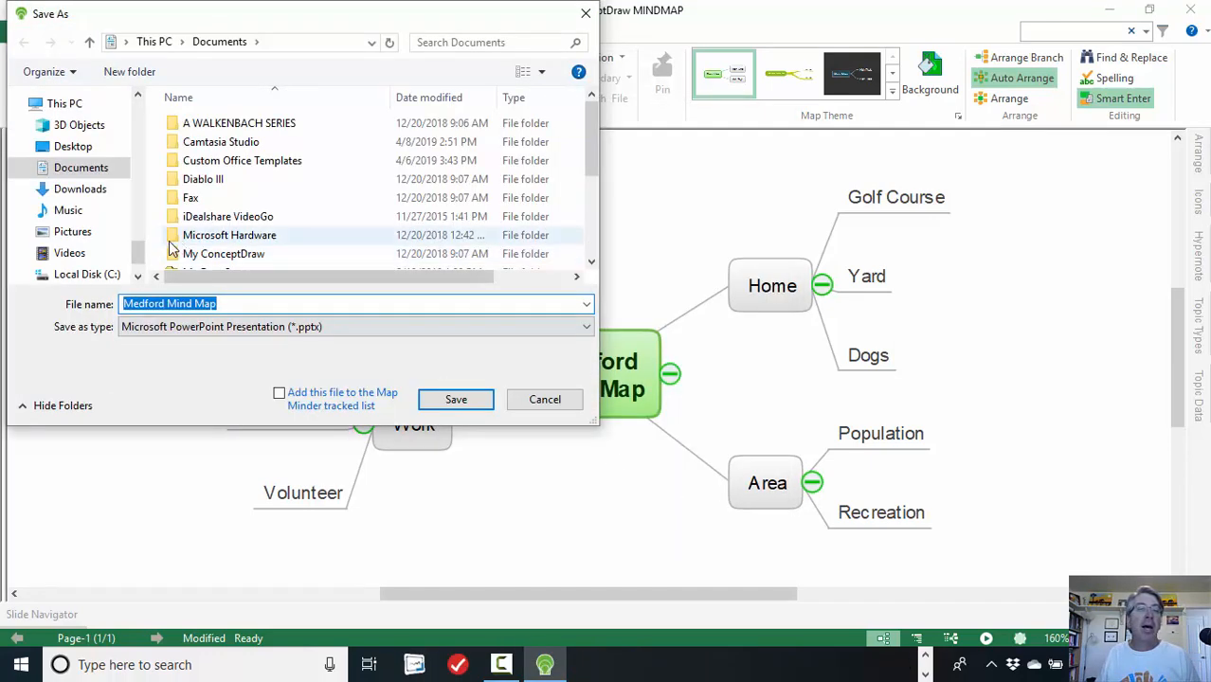
# Step: Save the exported PowerPoint presentation to the Desktop folder as Medford Mind Map
pyautogui.scroll(10, 76, 190)
pyautogui.click(88, 102)
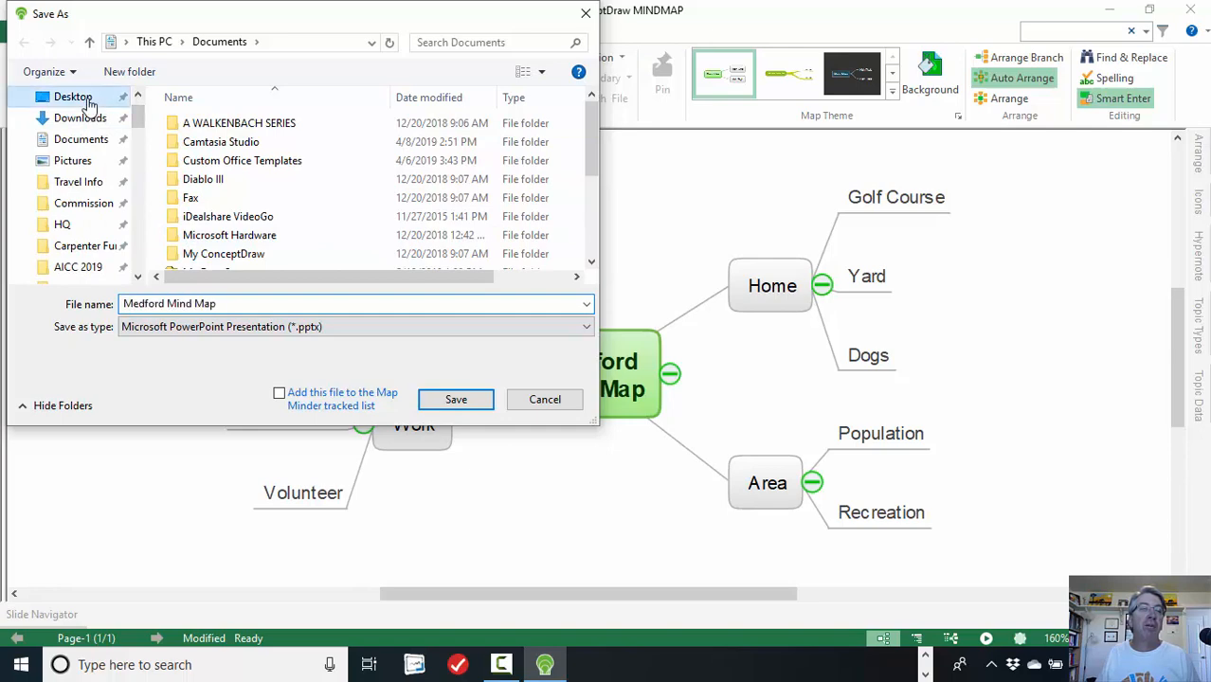
pyautogui.click(456, 400)
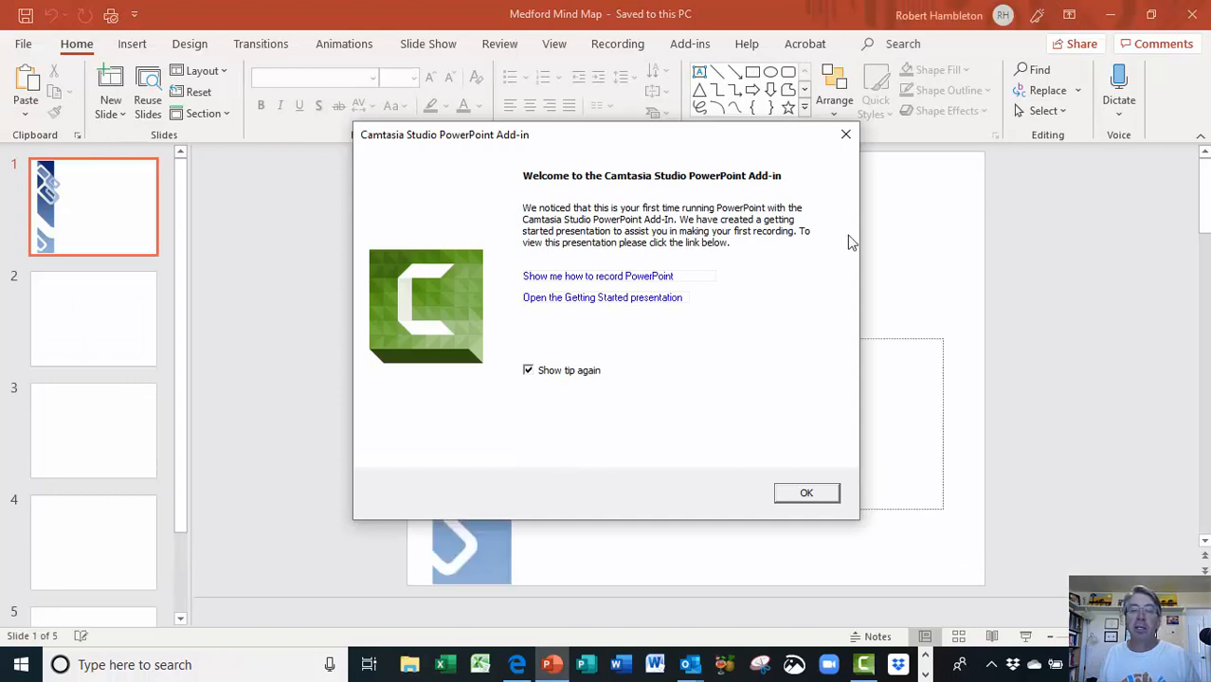
# Step: Dismiss the Camtasia add-in welcome message and play the exported presentation's slide show through to its end
pyautogui.click(847, 135)
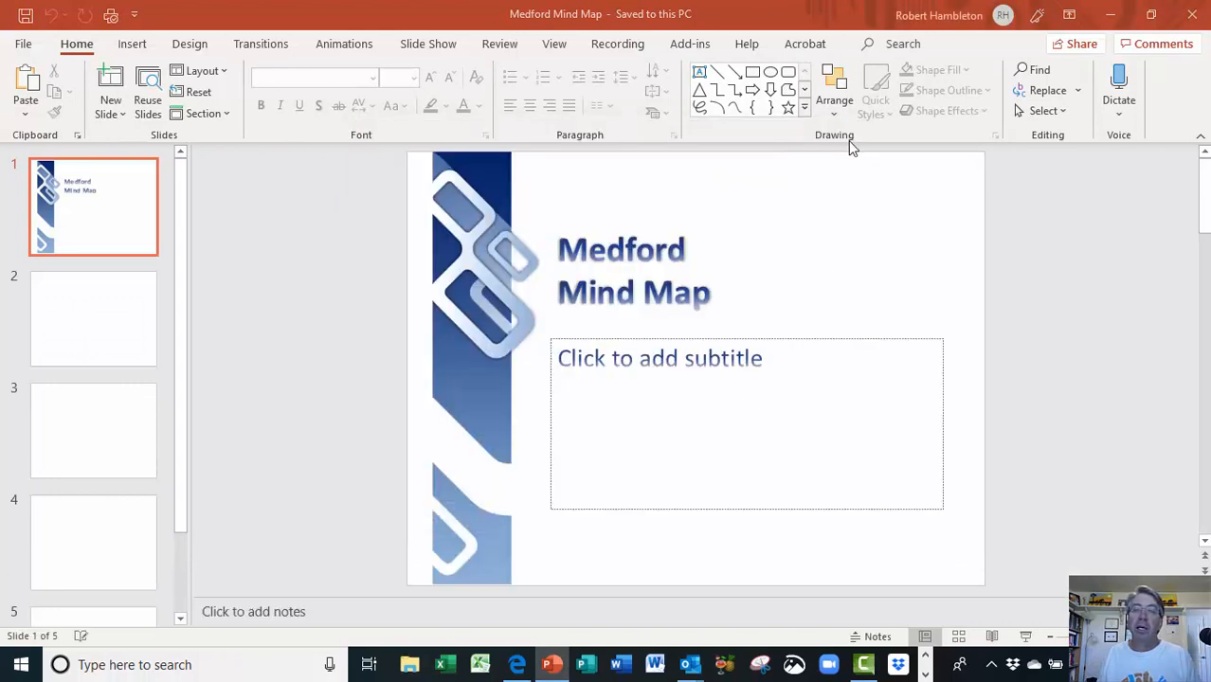
pyautogui.click(1028, 637)
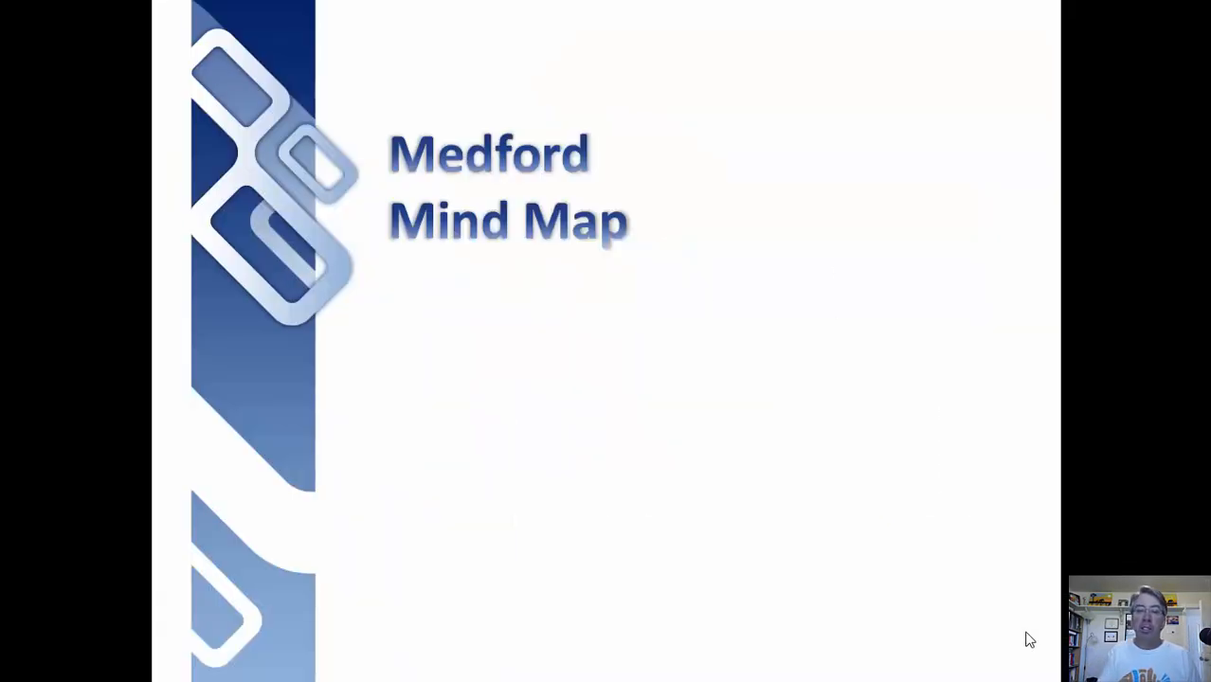
pyautogui.click(1030, 641)
pyautogui.click(1030, 641)
pyautogui.click(1030, 640)
pyautogui.click(1029, 641)
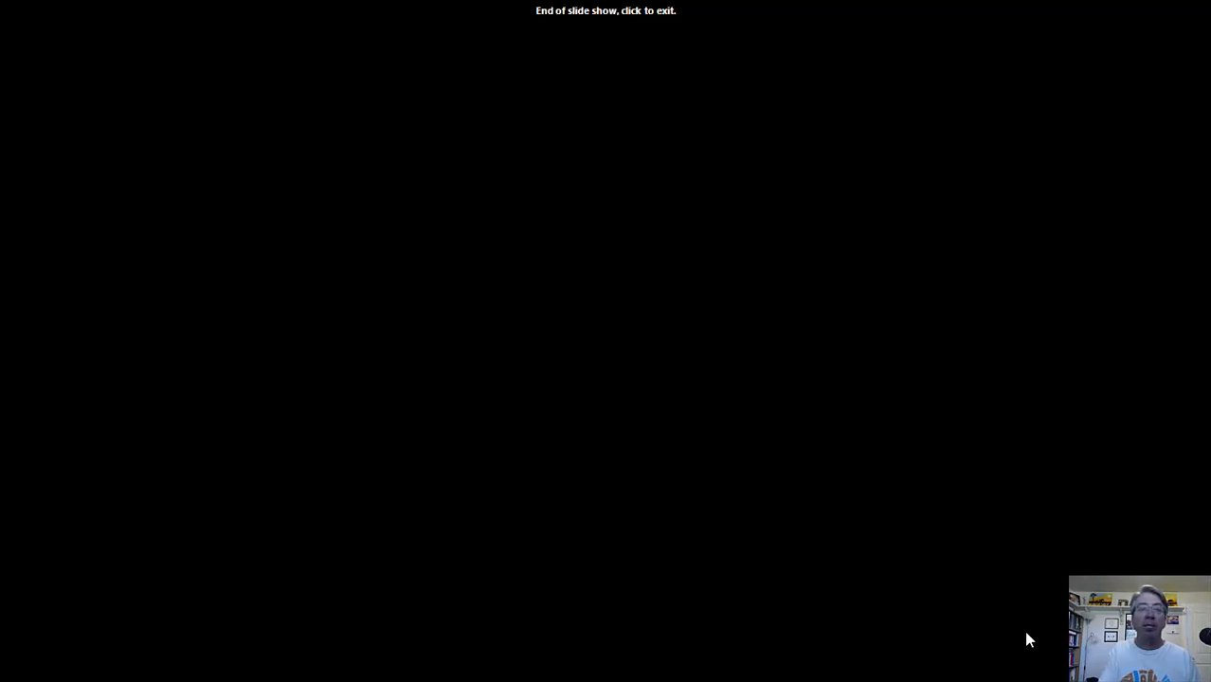
pyautogui.click(1028, 639)
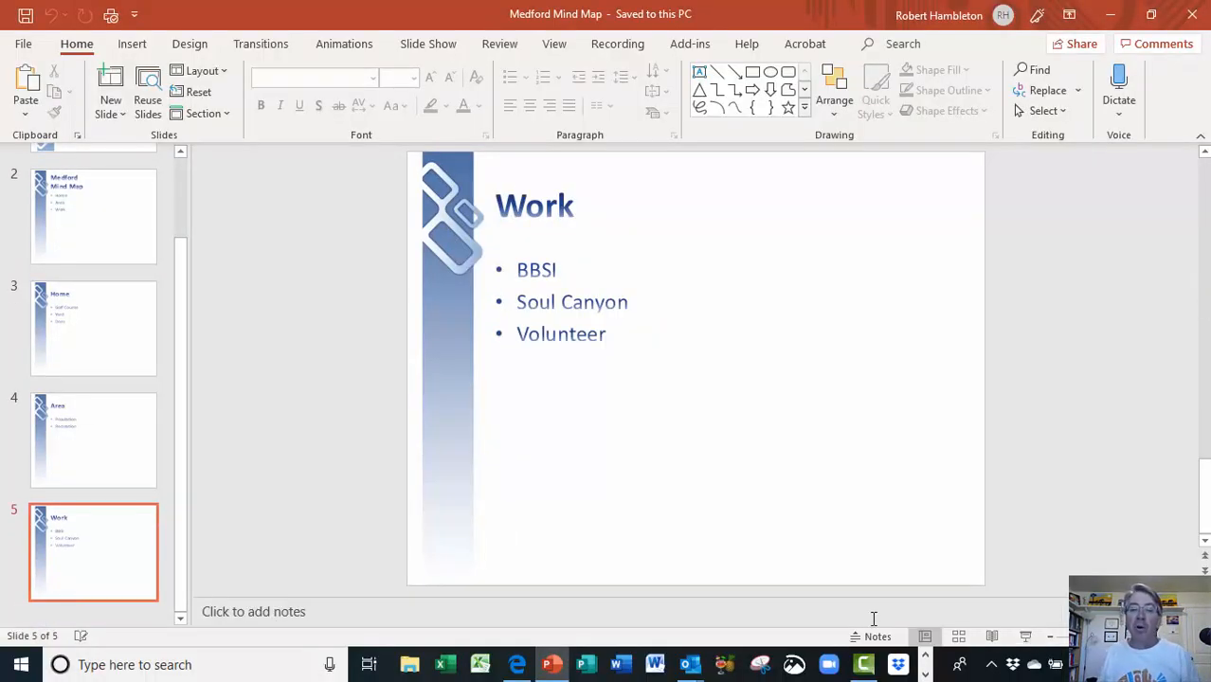
# Step: Switch back to ConceptDraw MINDMAP and export the map to MS Word with the Emerald template
pyautogui.click(925, 673)
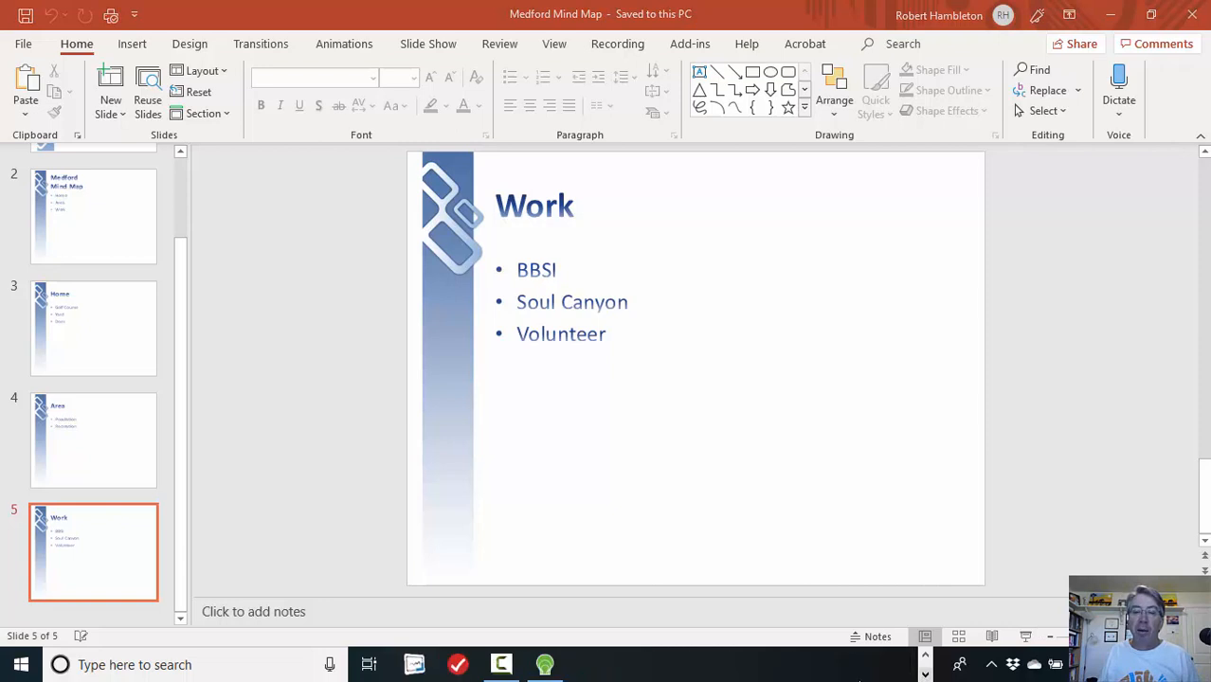
pyautogui.click(545, 664)
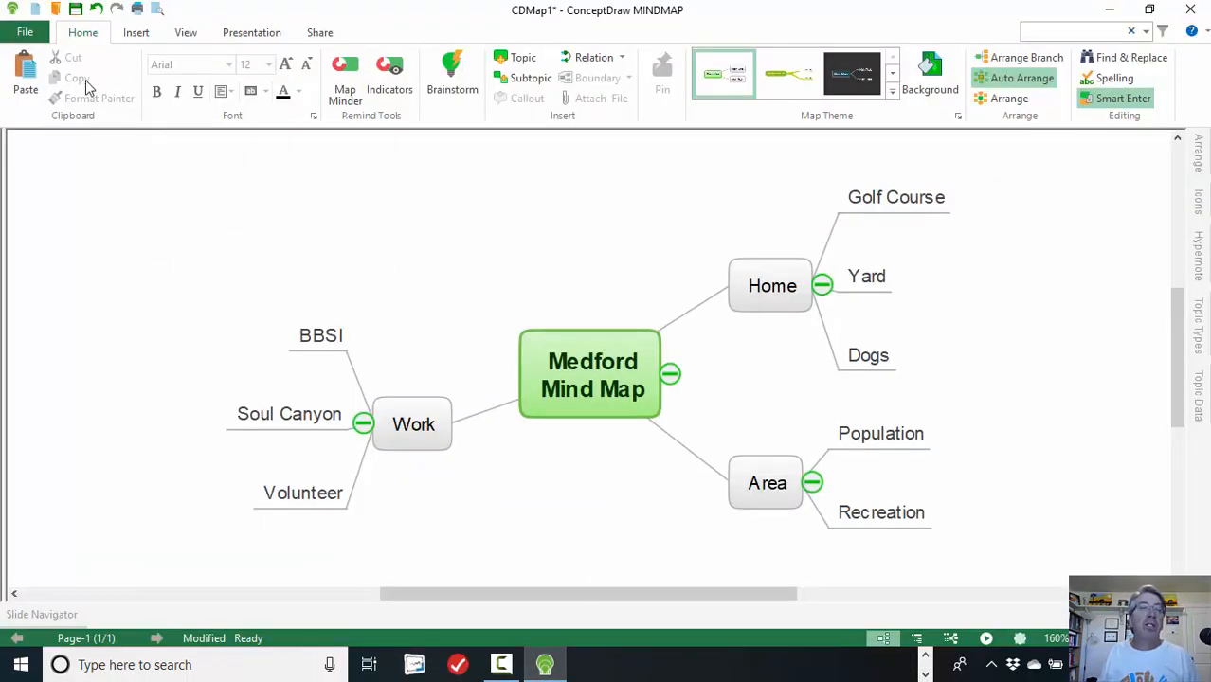
pyautogui.click(23, 32)
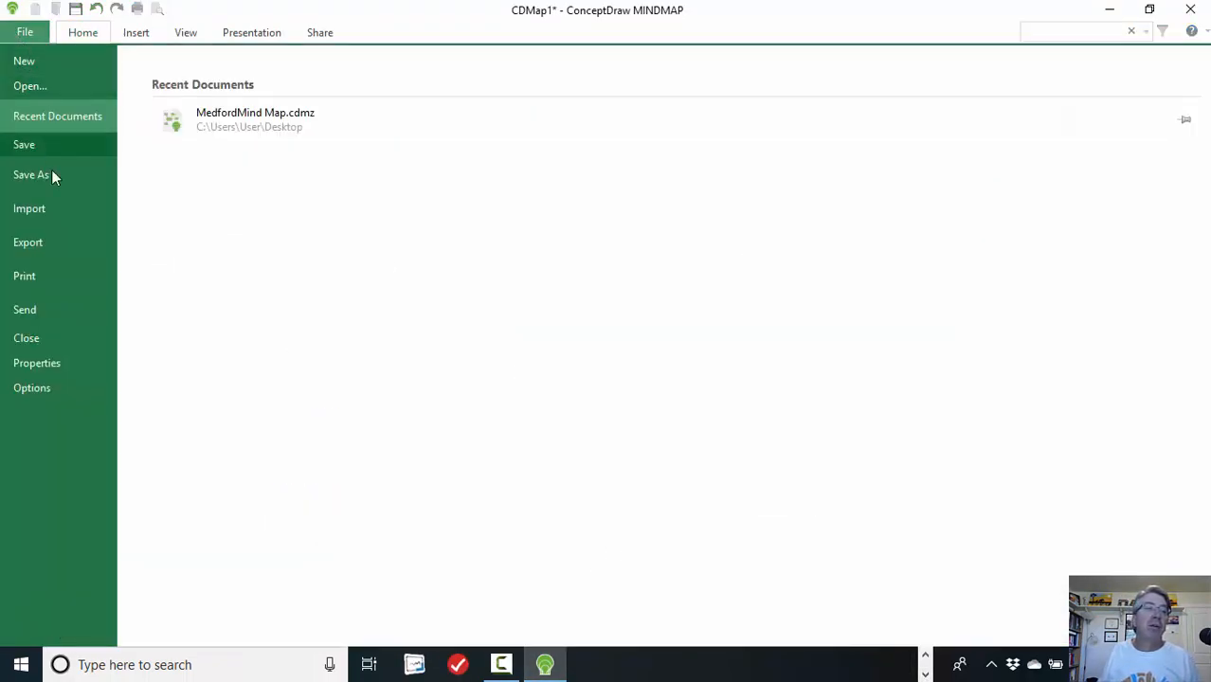
pyautogui.click(54, 239)
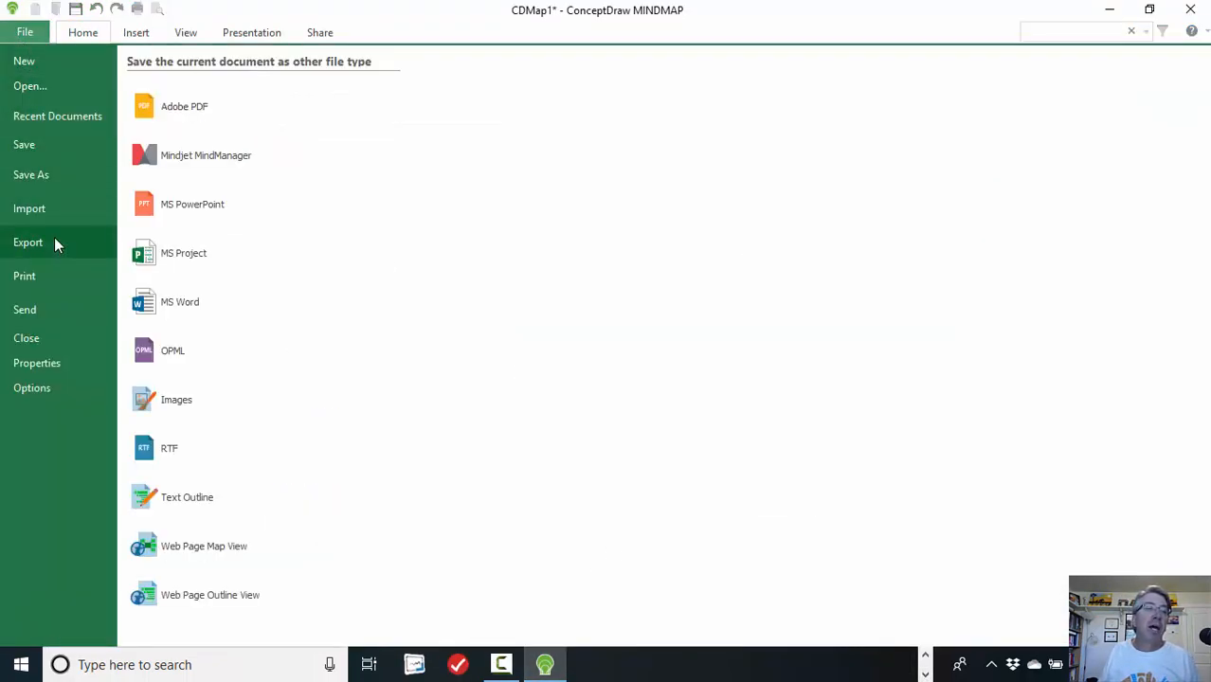
pyautogui.click(210, 304)
pyautogui.click(427, 204)
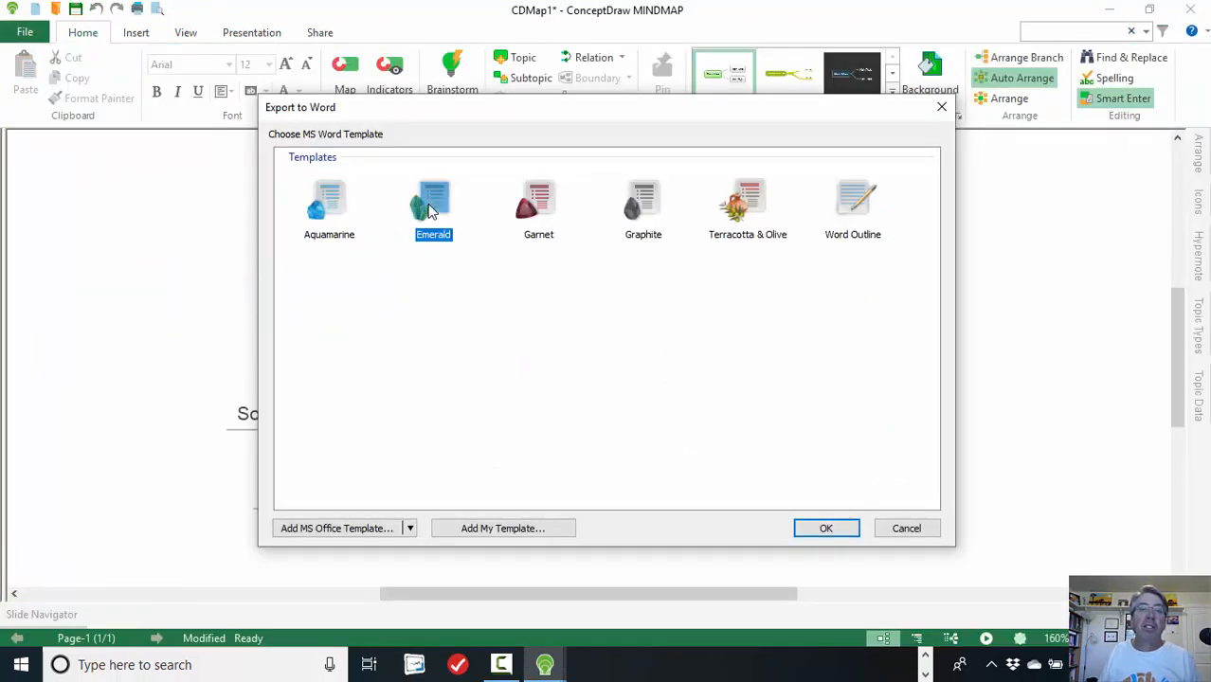
pyautogui.click(824, 527)
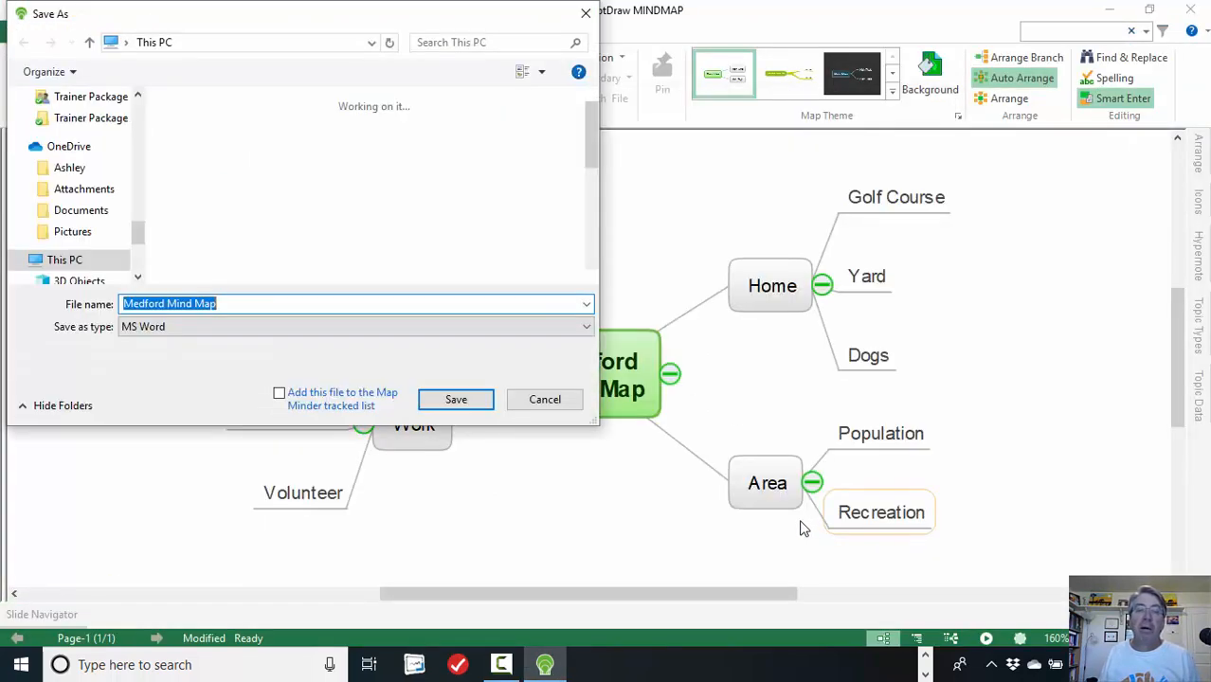
# Step: Save the Word export to the Desktop folder as Medford Mind Map and look through the resulting document
pyautogui.scroll(1, 139, 216)
pyautogui.scroll(5, 140, 216)
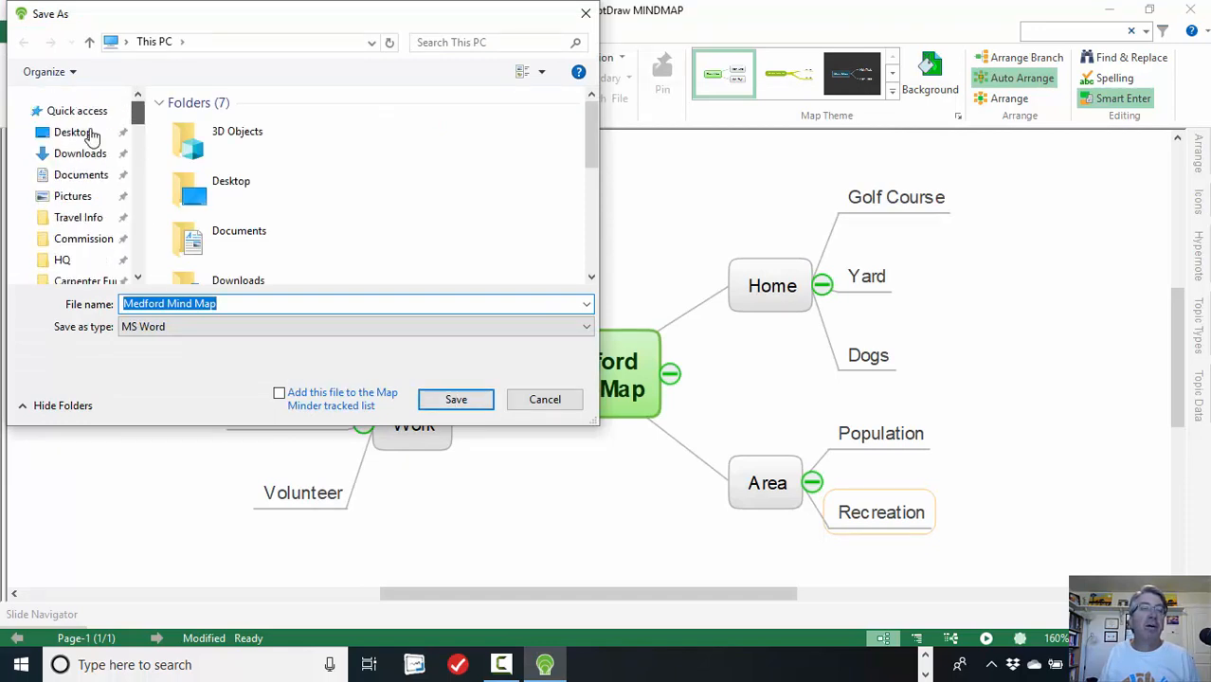
pyautogui.click(73, 132)
pyautogui.click(445, 399)
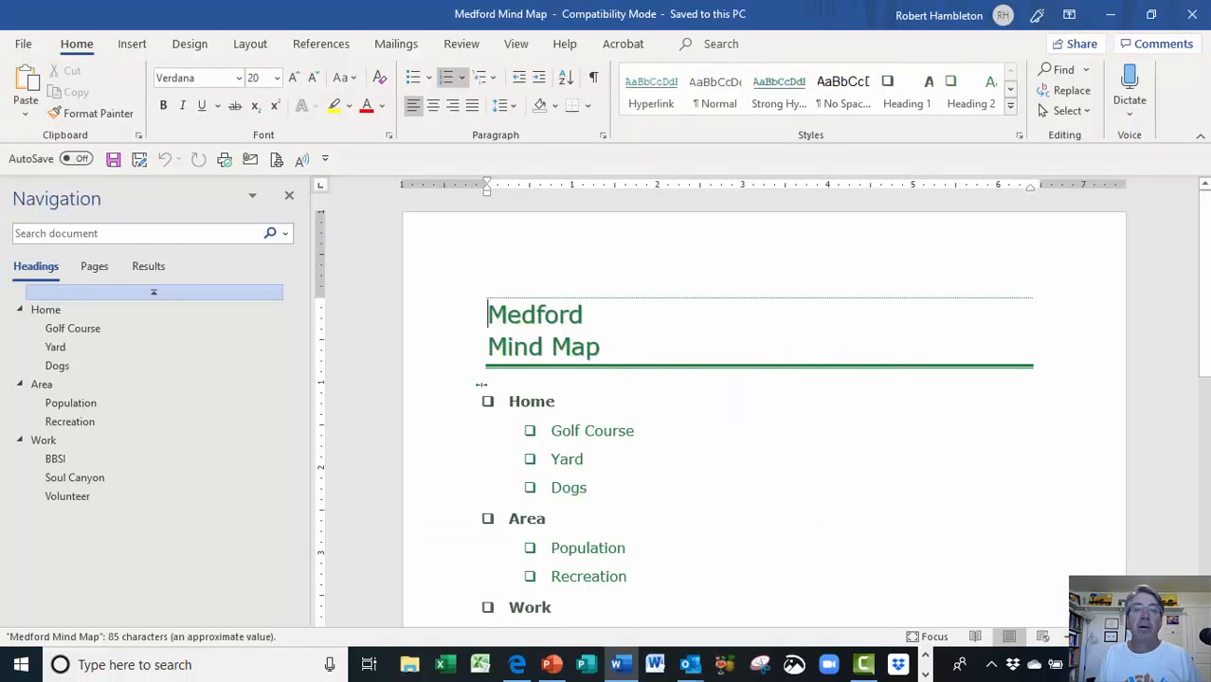
pyautogui.scroll(-5, 501, 404)
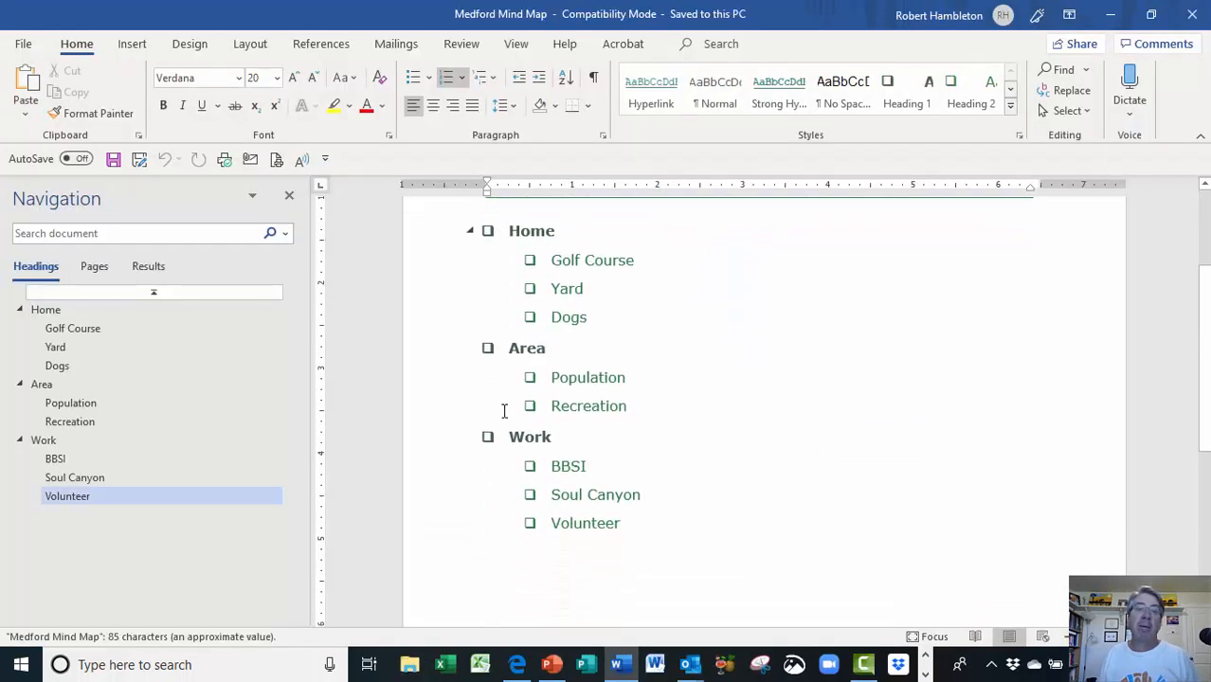
pyautogui.scroll(5, 503, 411)
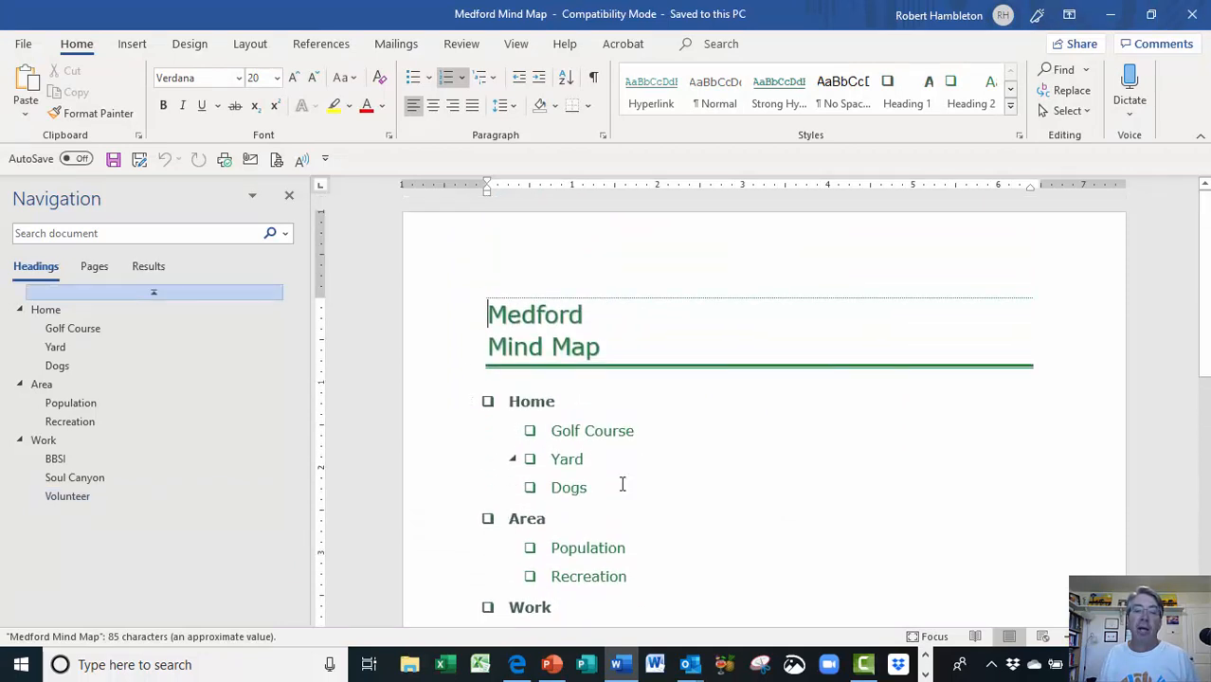
# Step: Switch back to ConceptDraw MINDMAP and start opening the map in ConceptDraw PROJECT
pyautogui.click(927, 674)
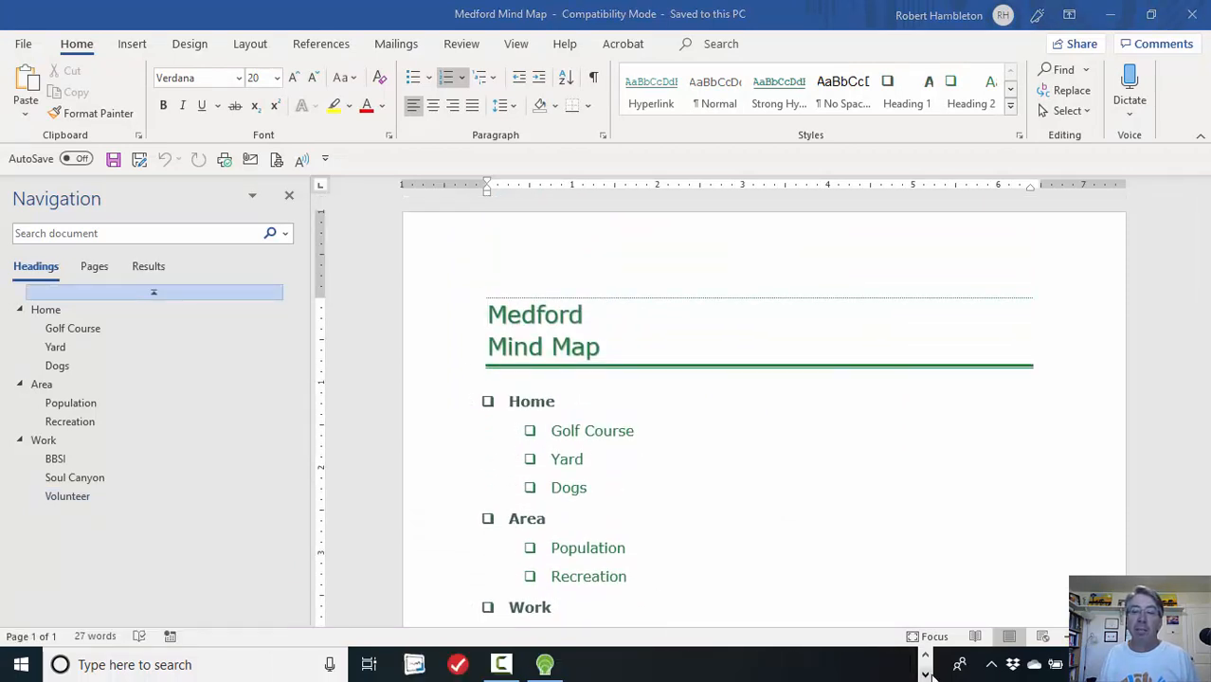
pyautogui.click(545, 664)
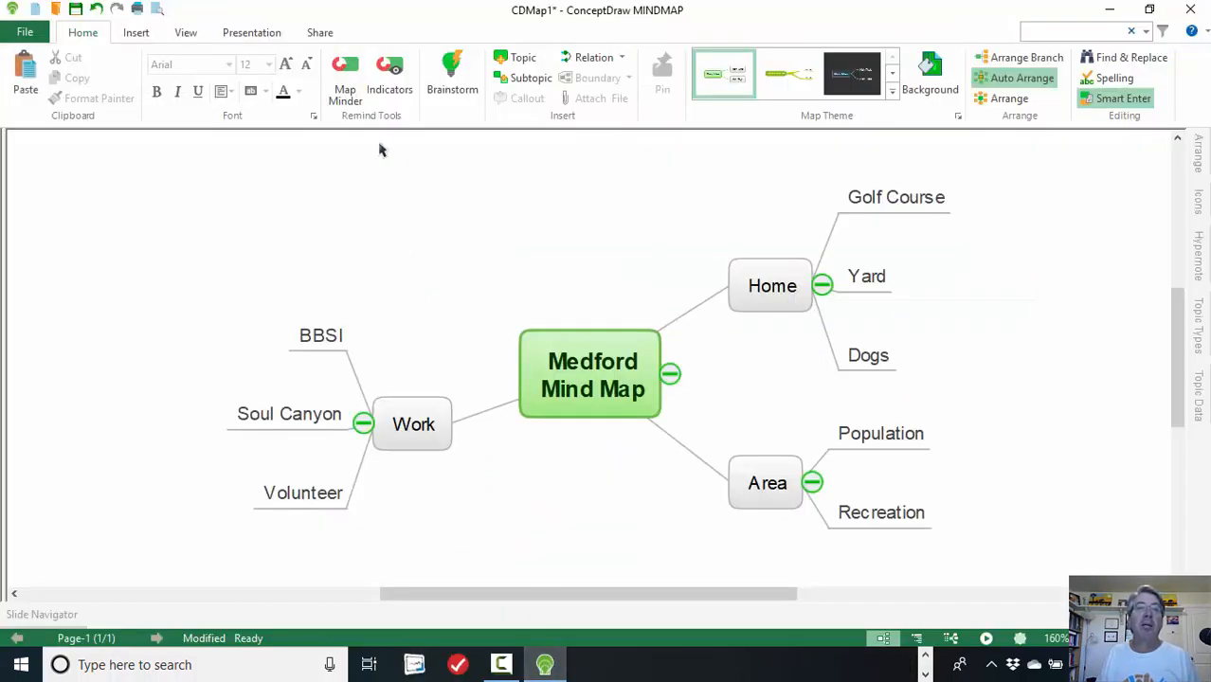
pyautogui.click(321, 34)
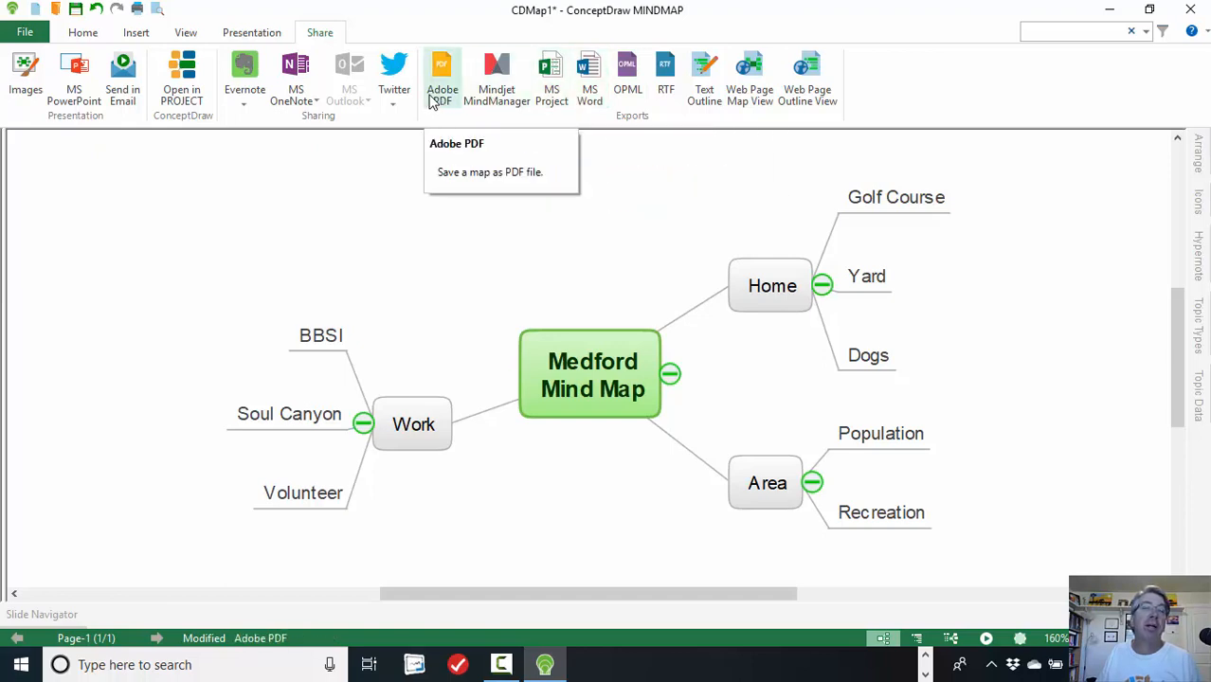
pyautogui.click(183, 95)
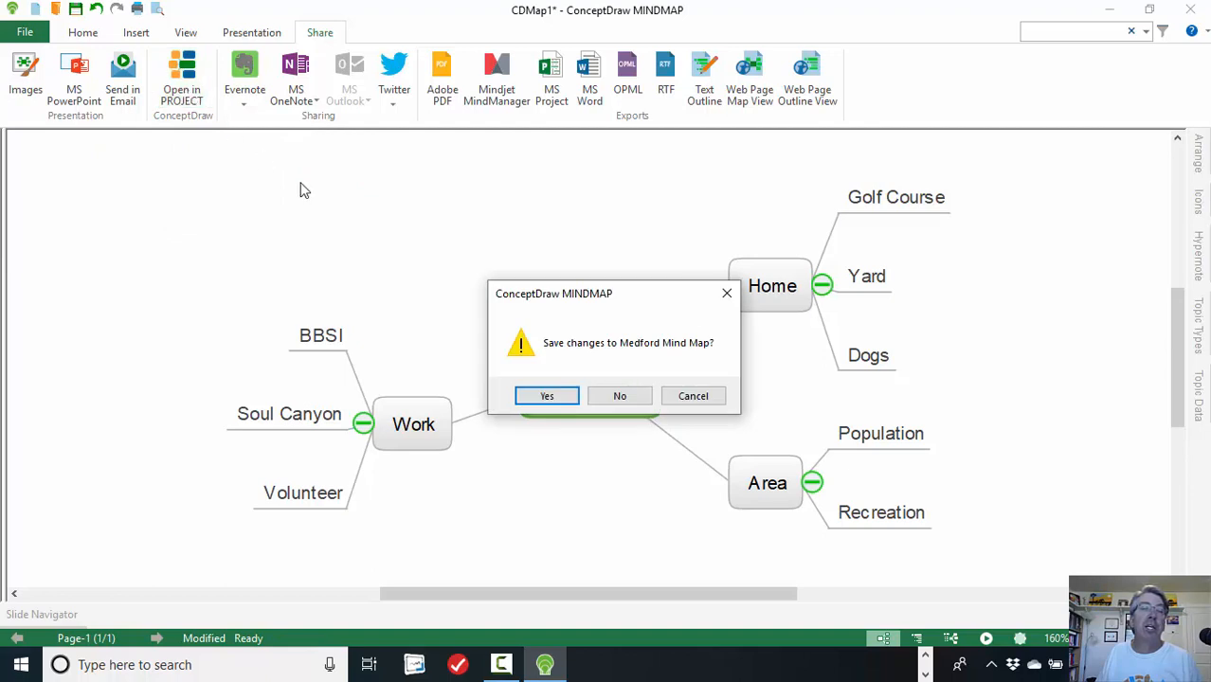
# Step: Agree to save the map changes and store the MINDMAP document on the Desktop as Medford Mind Map
pyautogui.click(555, 398)
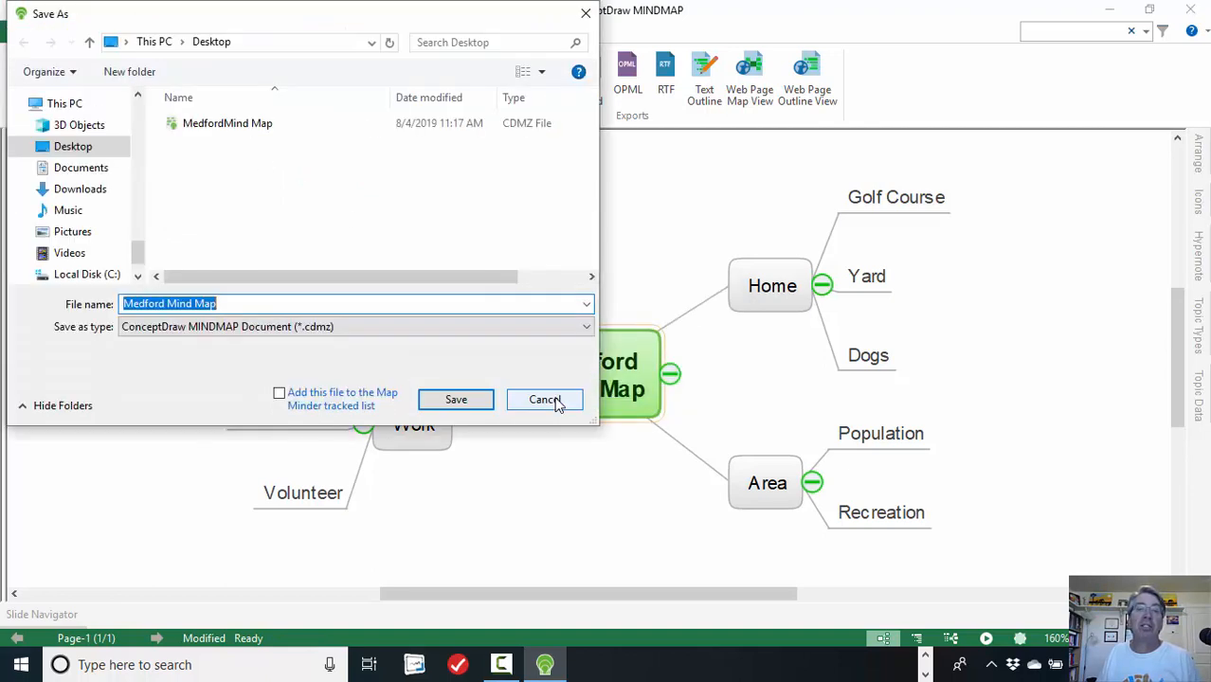
pyautogui.scroll(10, 127, 194)
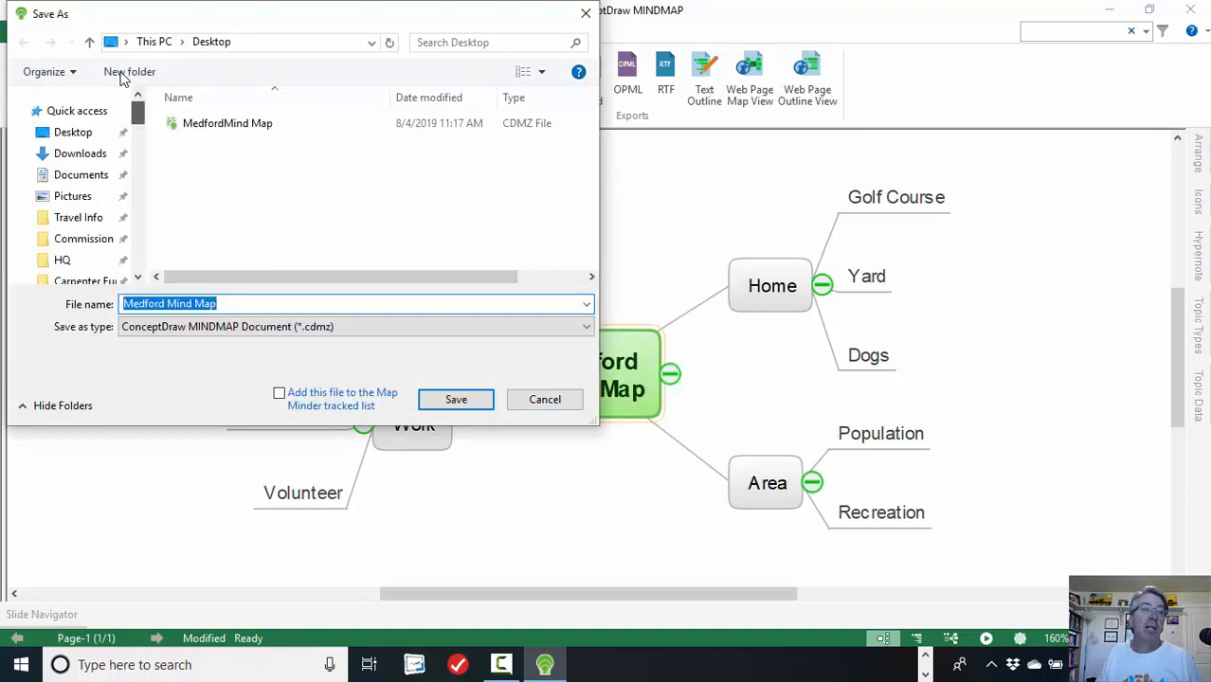
pyautogui.click(73, 131)
pyautogui.click(438, 400)
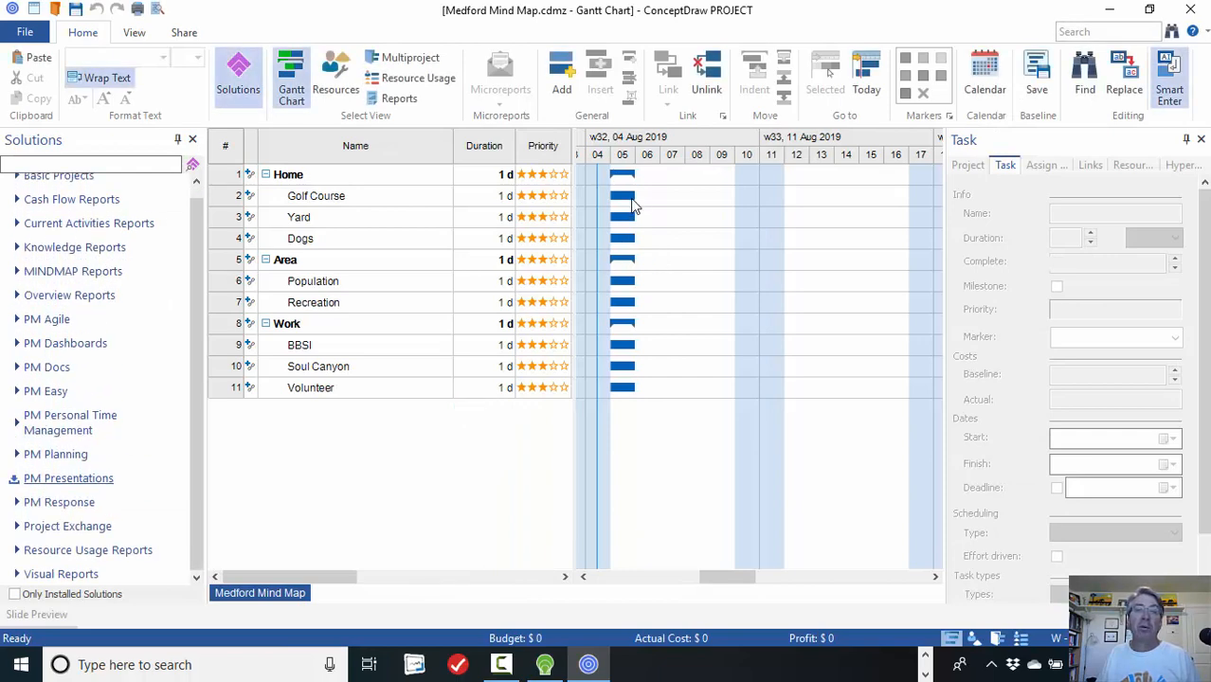
# Step: Extend the Golf Course task to 3 days in the Gantt chart and link the Yard task to it as its predecessor
pyautogui.moveTo(634, 195)
pyautogui.mouseDown()
pyautogui.moveTo(684, 195)
pyautogui.moveTo(644, 206)
pyautogui.moveTo(651, 197)
pyautogui.mouseUp()
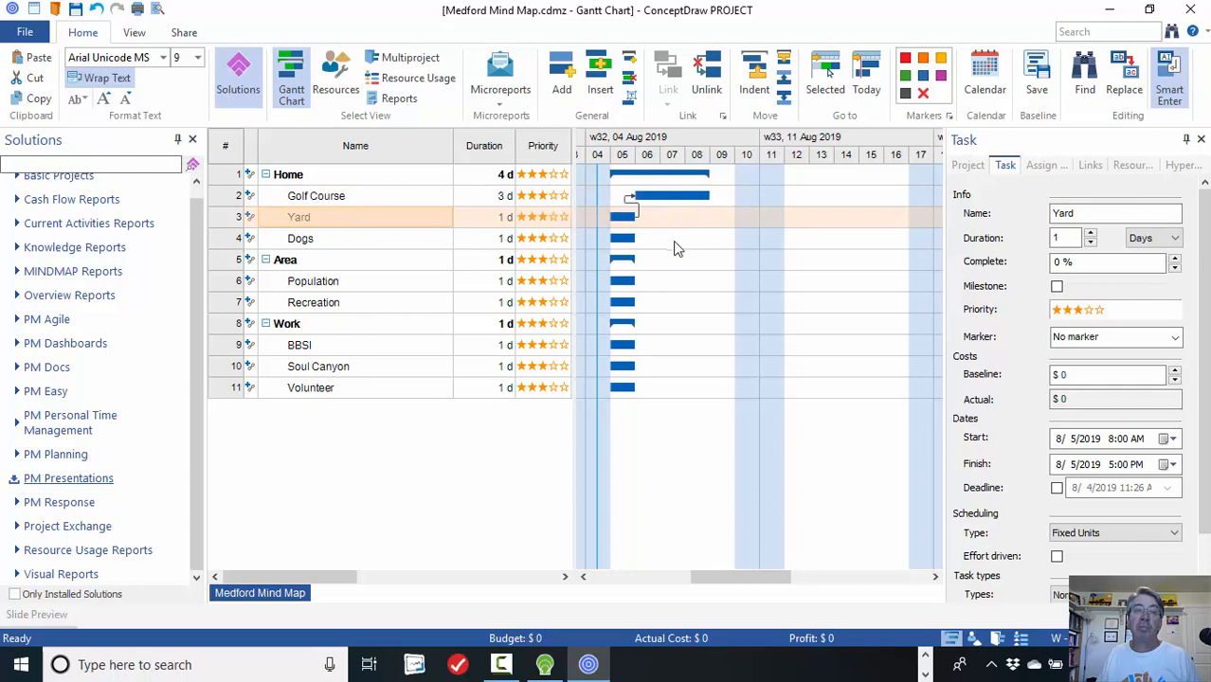